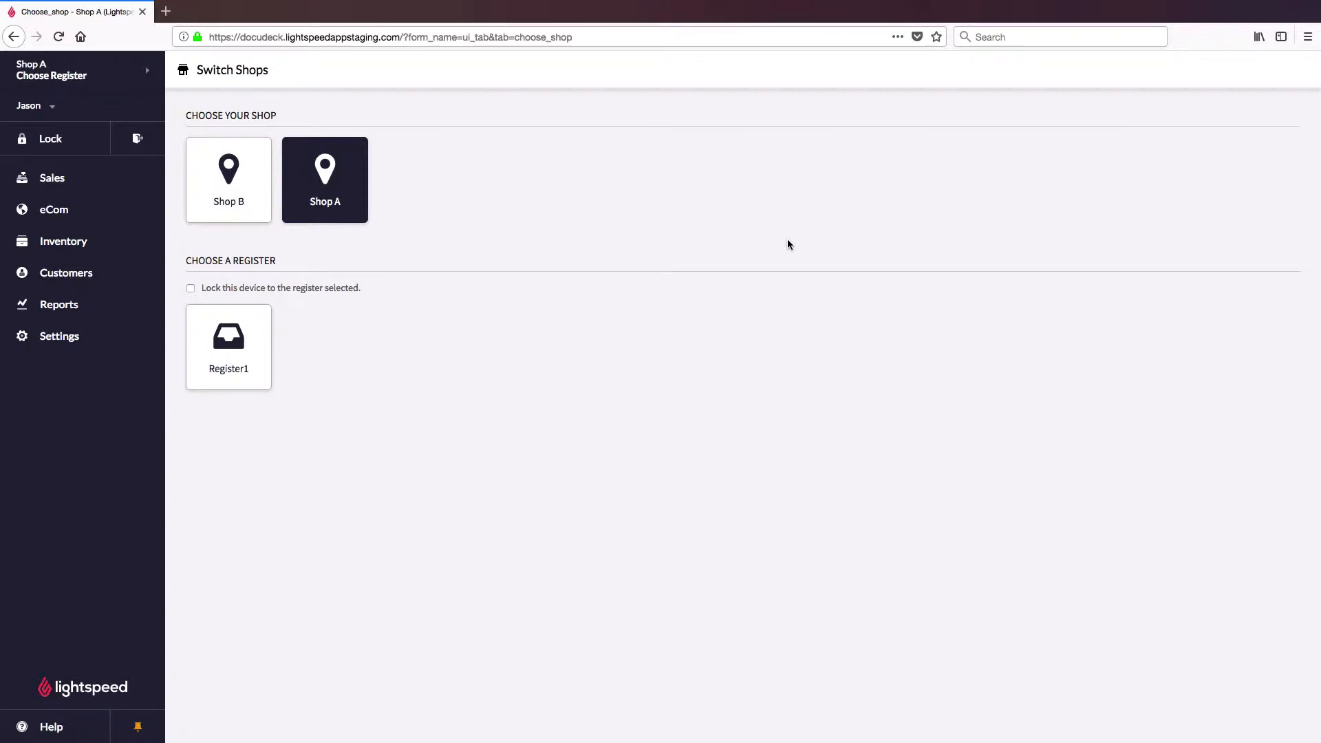
# Step: Search the inventory items with the Show All Shops filter enabled
pyautogui.click(131, 243)
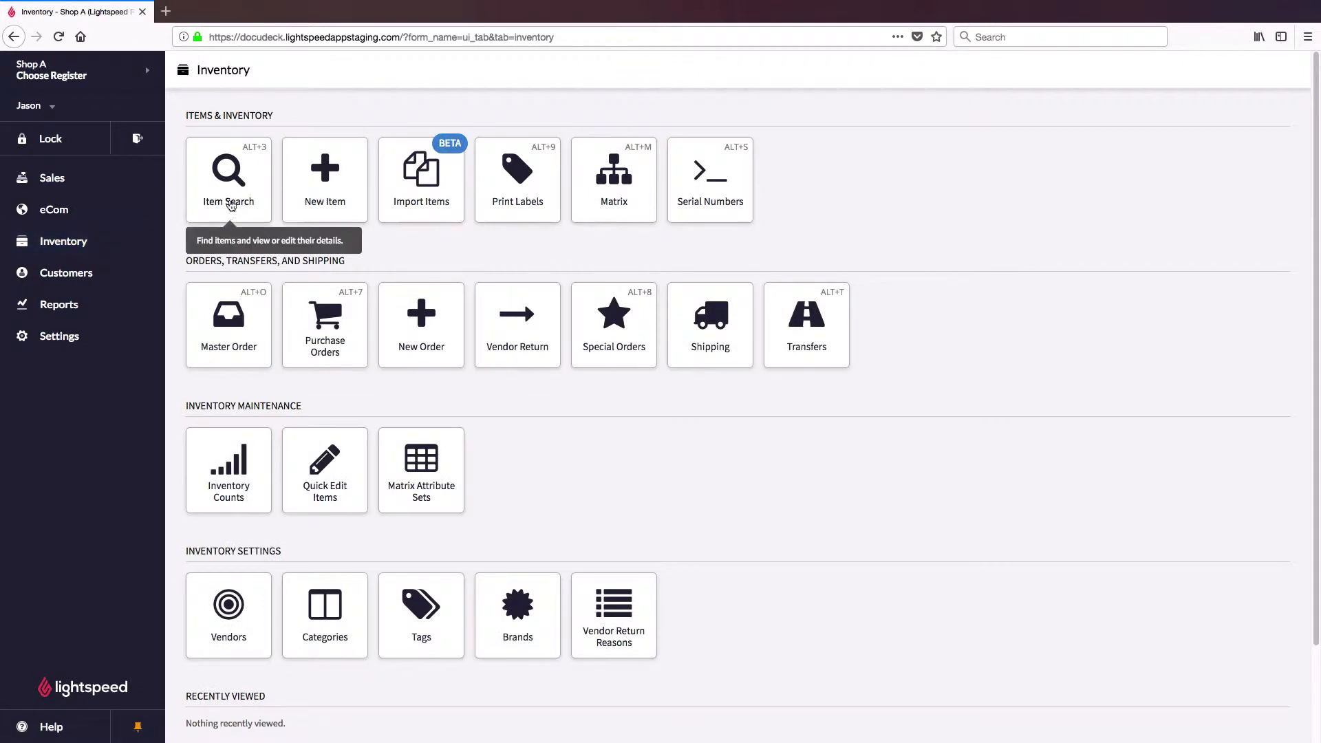
pyautogui.click(250, 194)
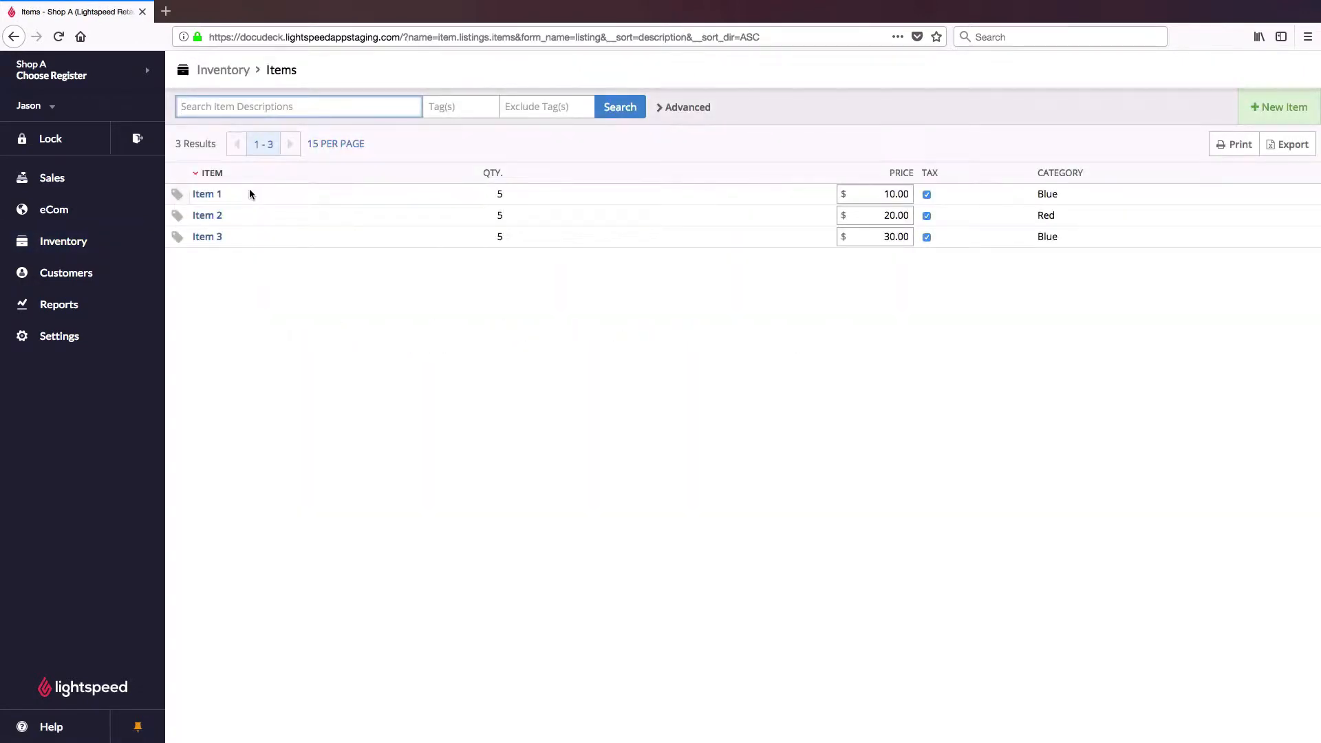
pyautogui.click(672, 109)
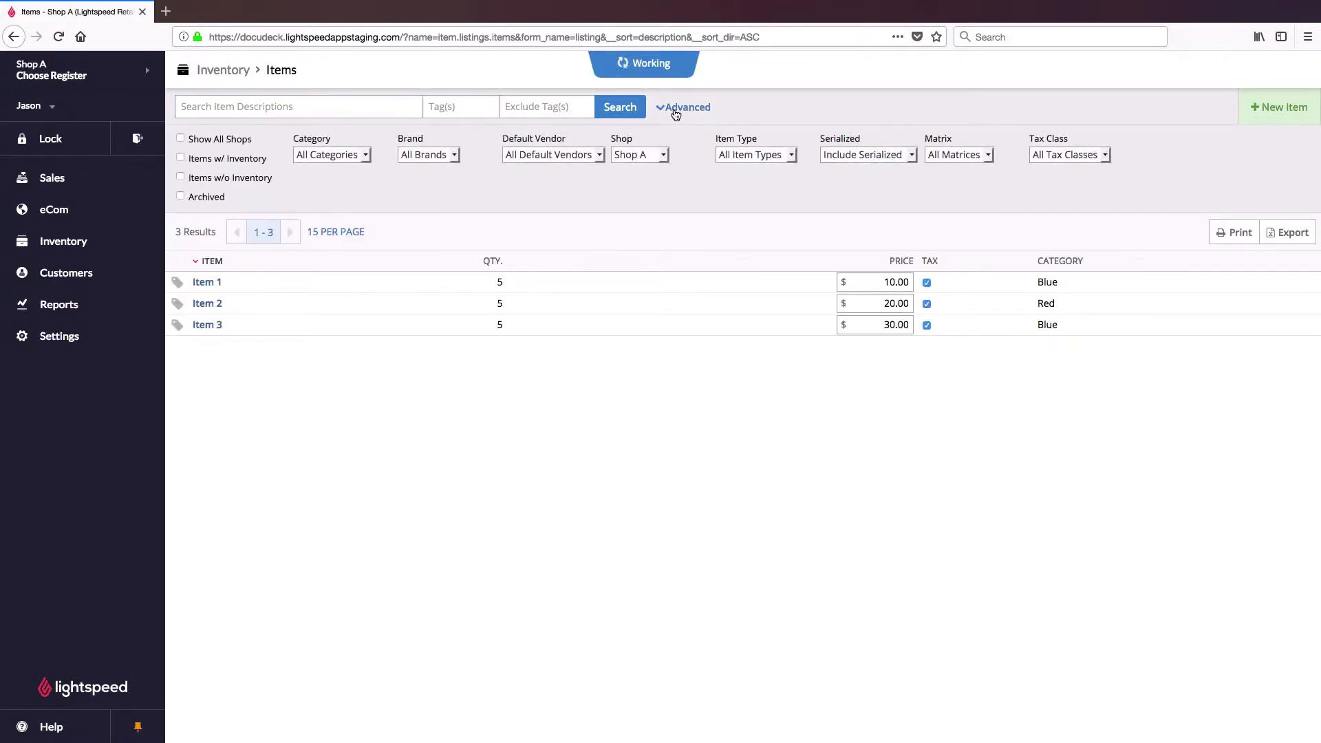
pyautogui.click(179, 139)
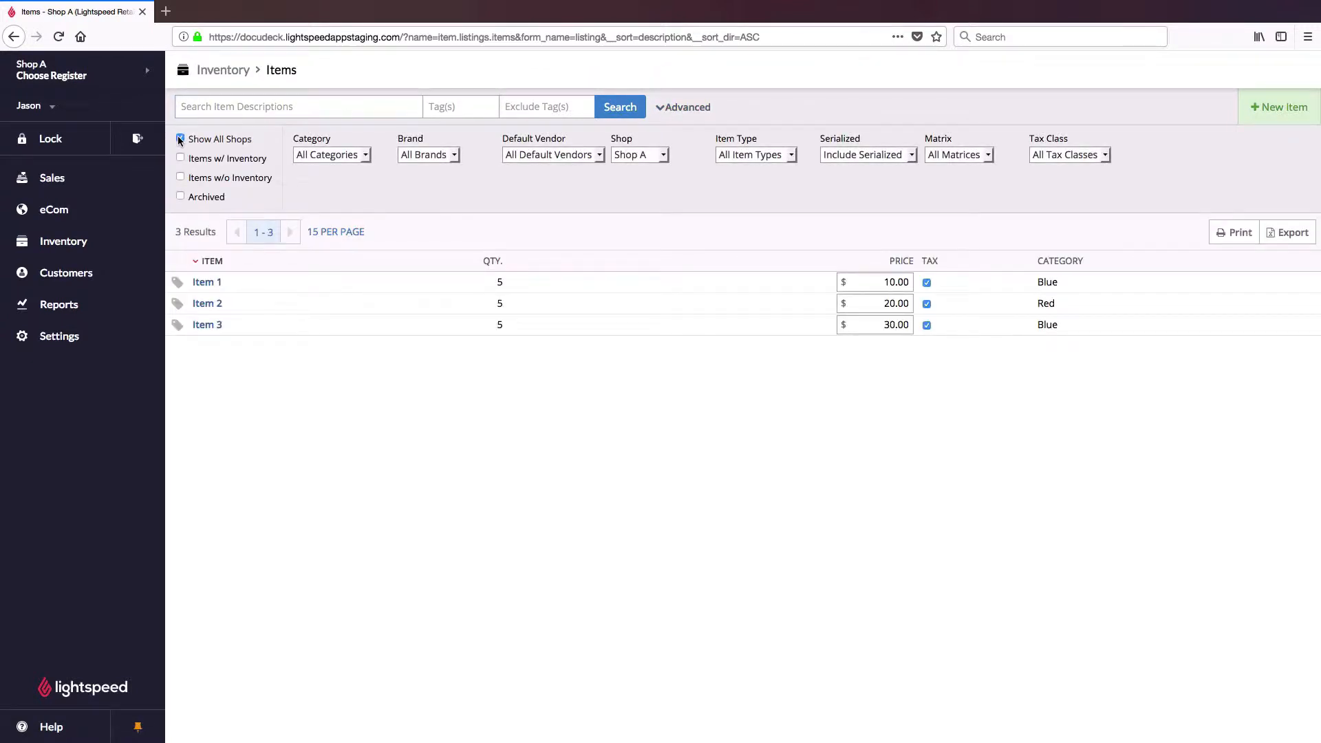
pyautogui.click(622, 110)
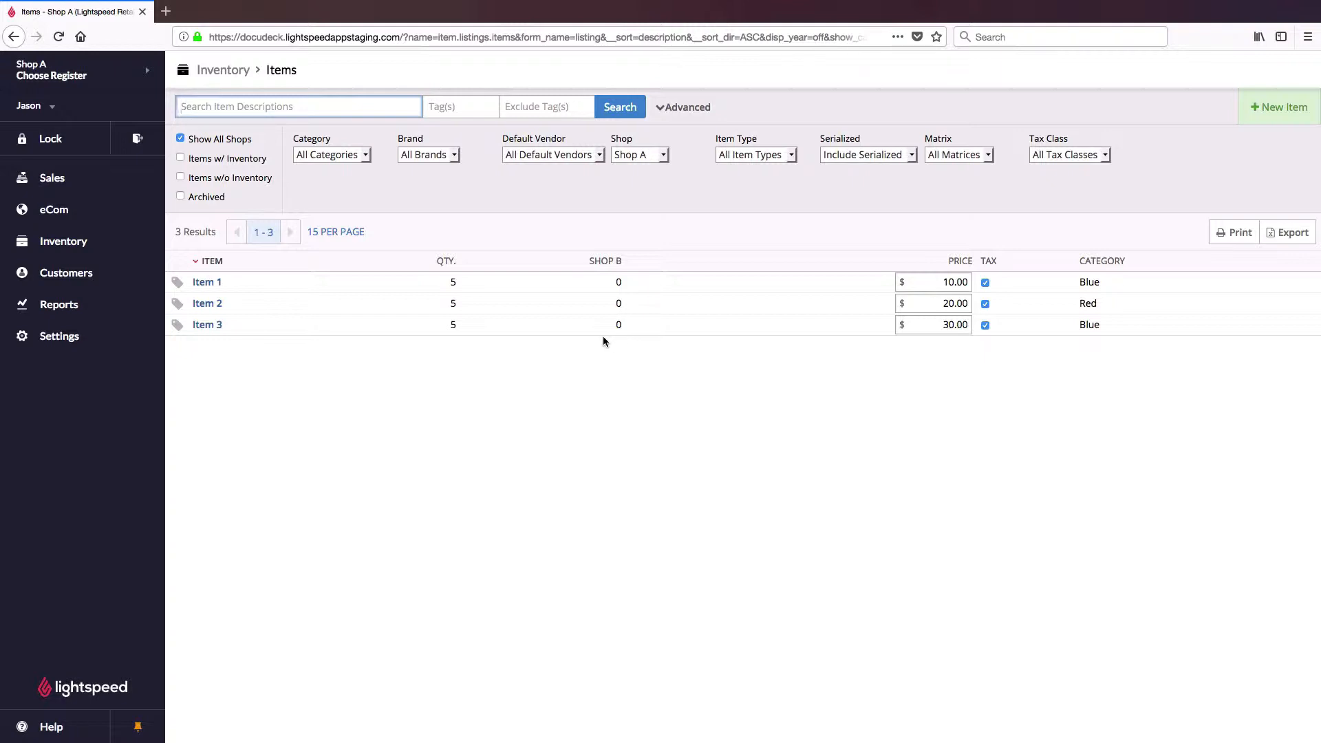
# Step: Create a new inventory transfer from the inventory transfers list
pyautogui.click(101, 250)
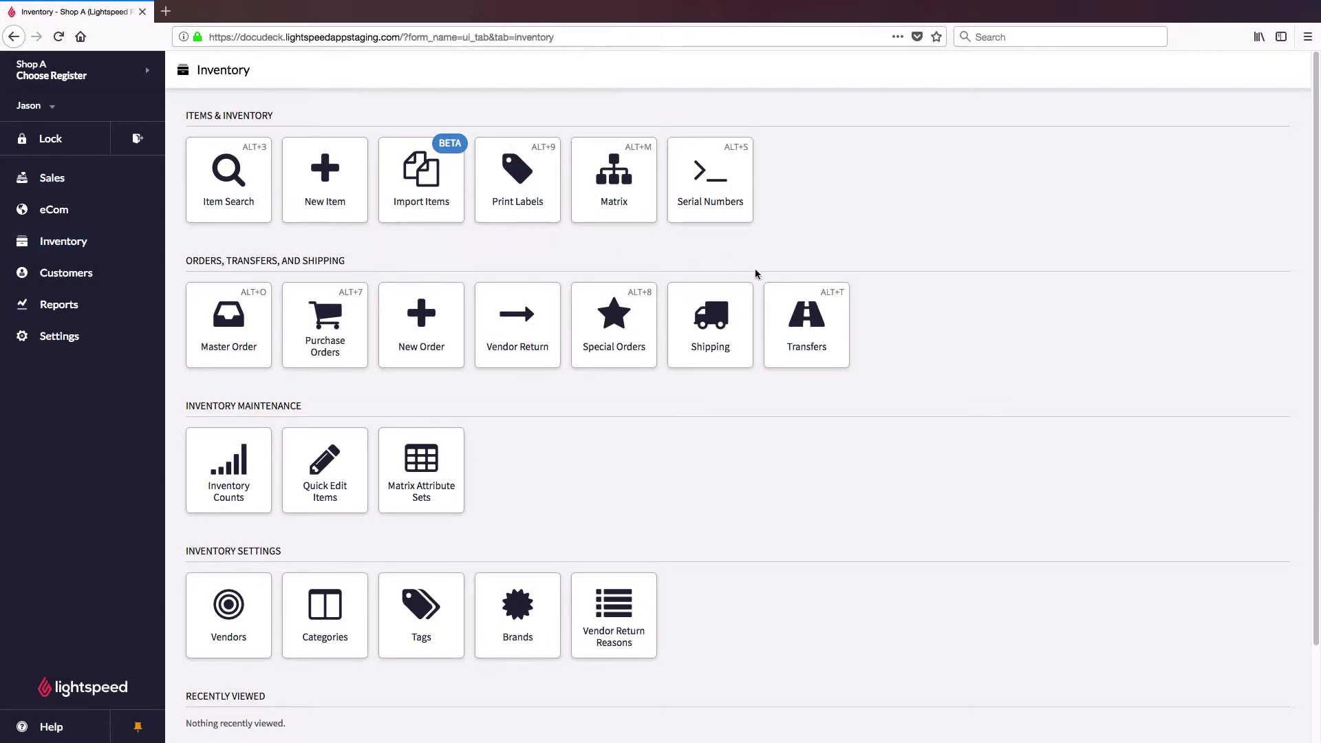
pyautogui.click(843, 337)
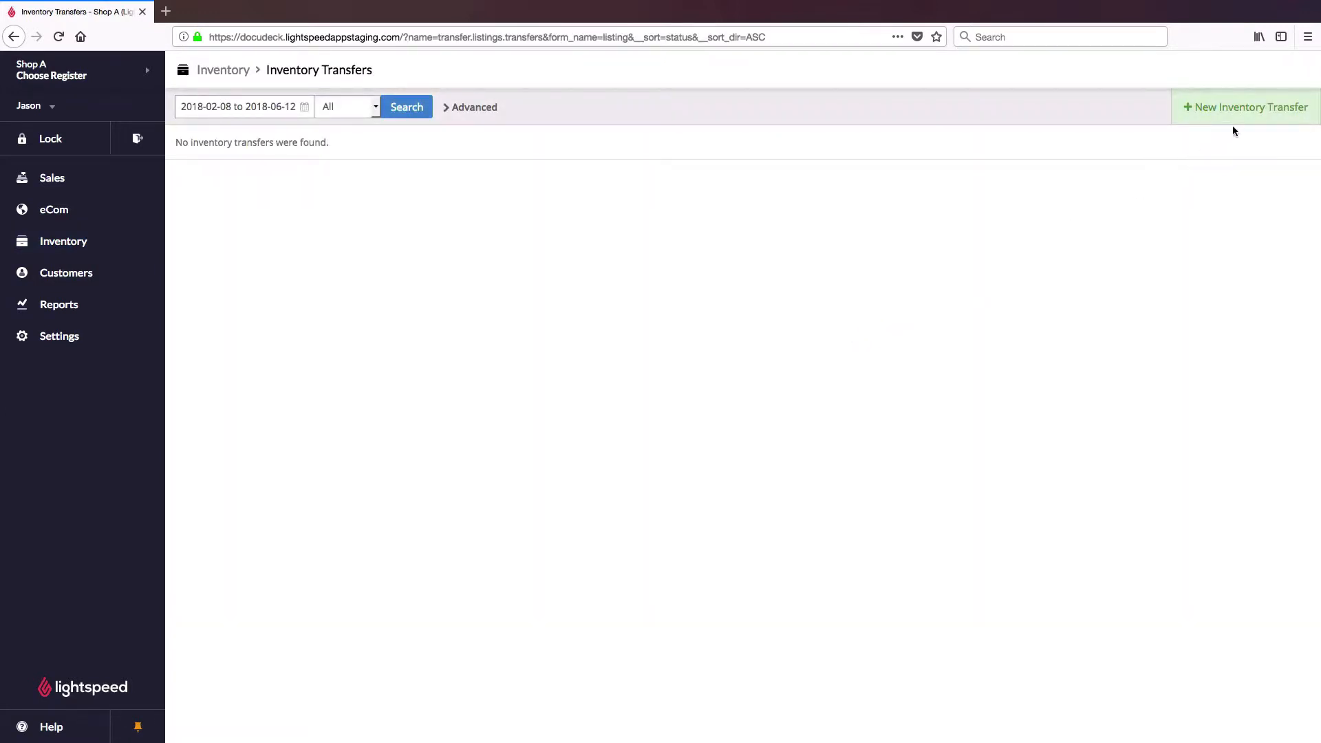
pyautogui.click(1244, 110)
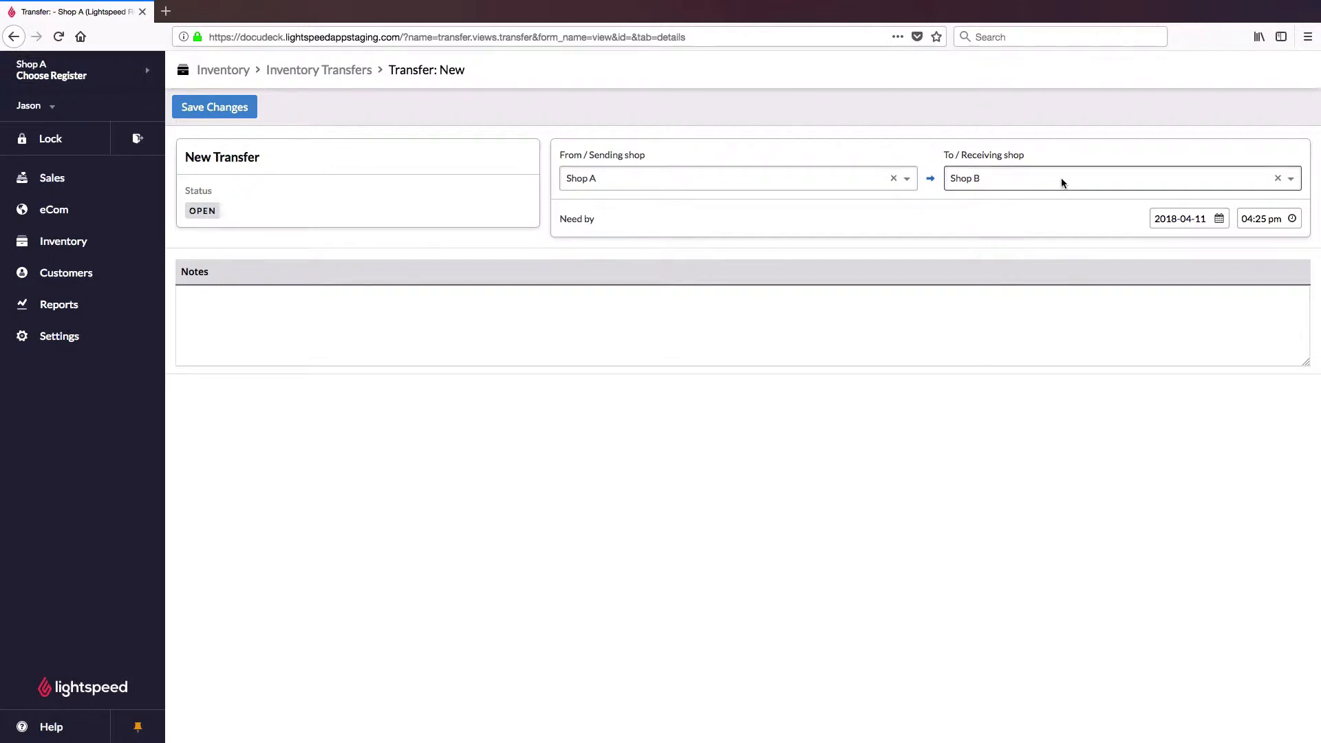
# Step: Try Shop A as the receiving shop, and restore Shop A as the sending shop
pyautogui.click(1291, 183)
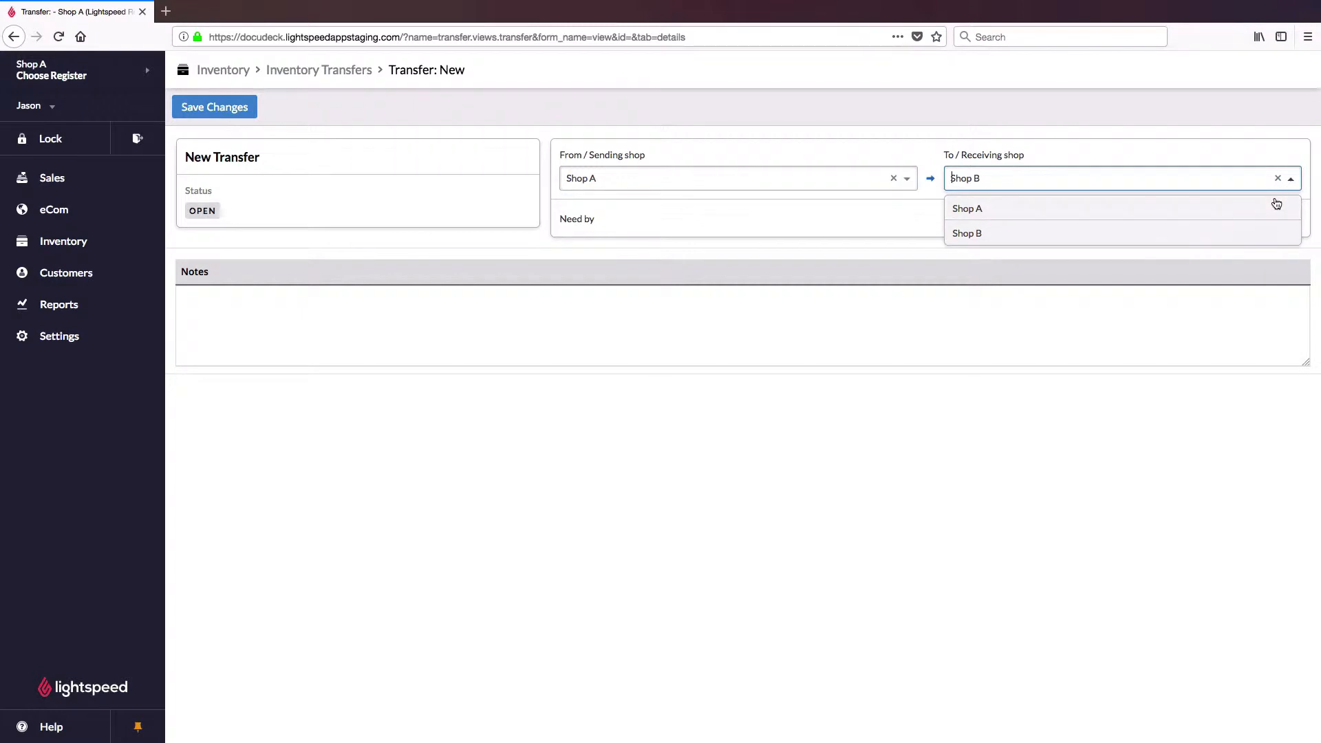
pyautogui.click(1276, 206)
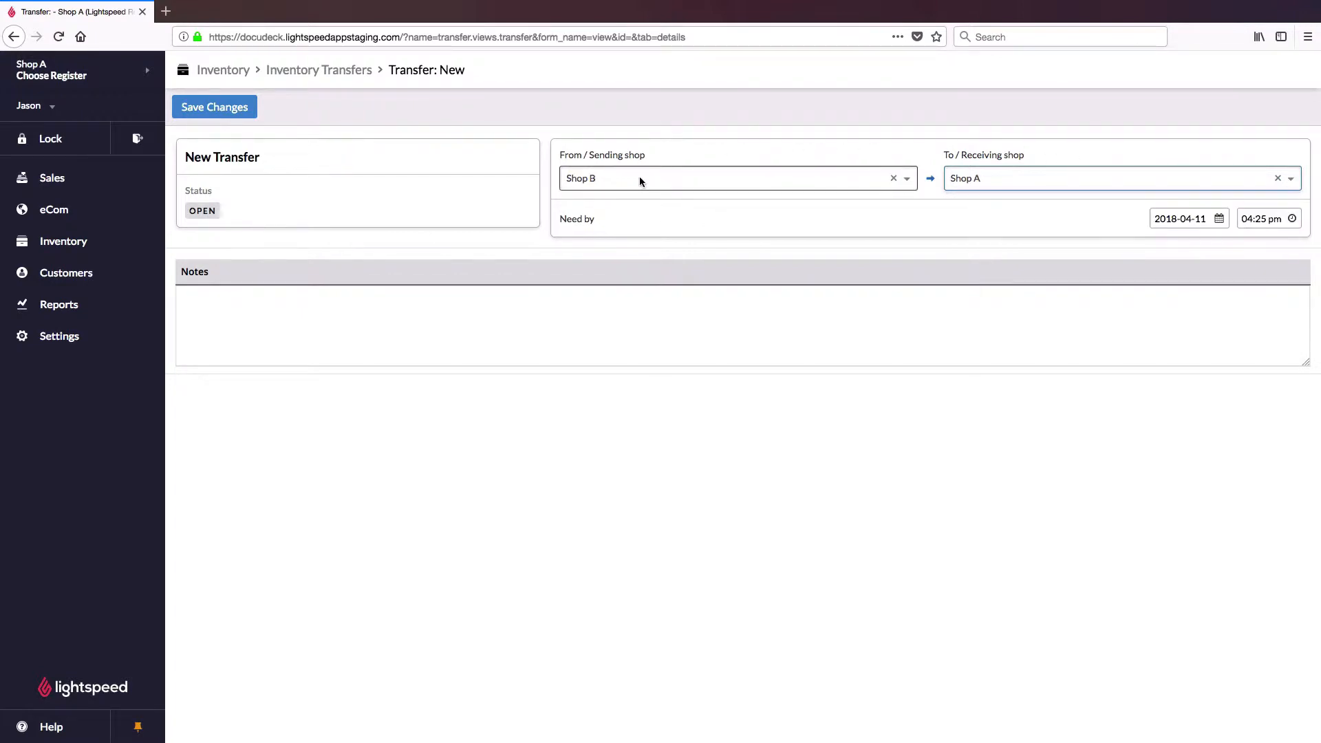
pyautogui.click(905, 180)
pyautogui.click(871, 208)
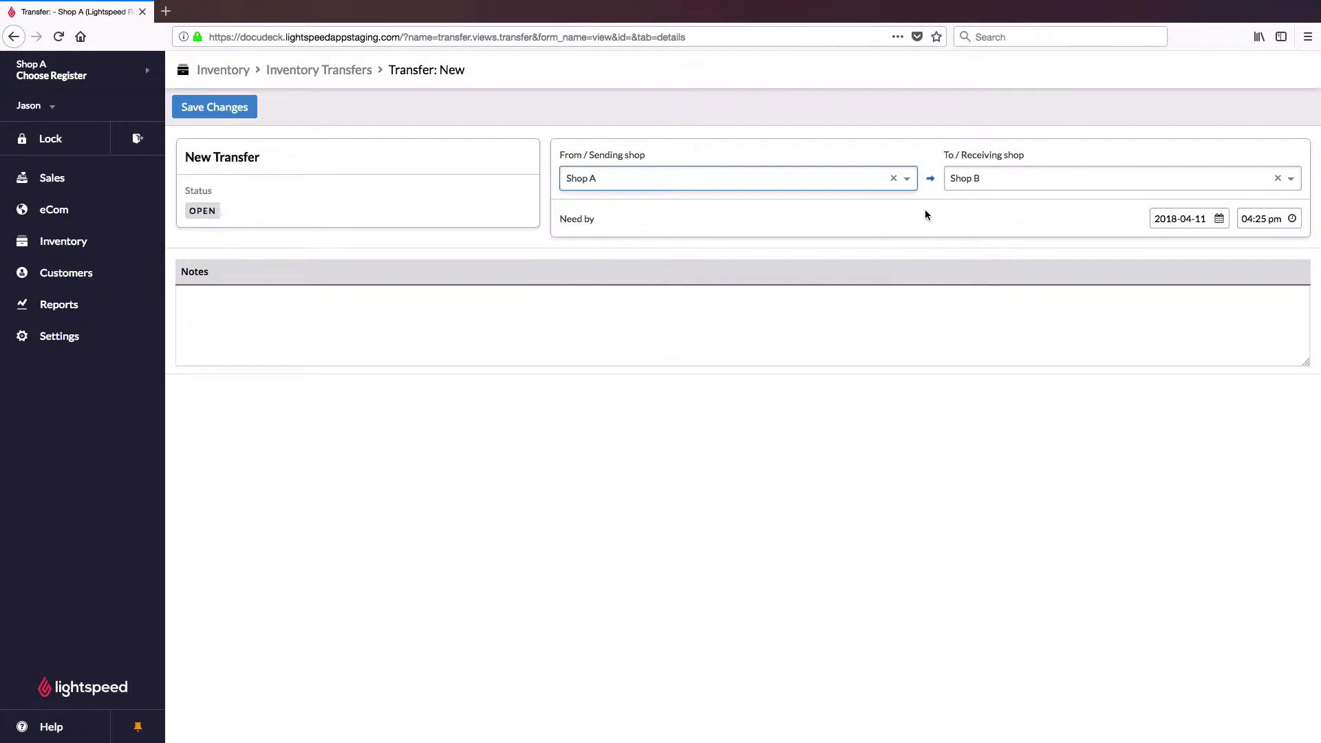
# Step: Set the transfer's need-by date to 2018-04-18 and save the transfer
pyautogui.click(1219, 220)
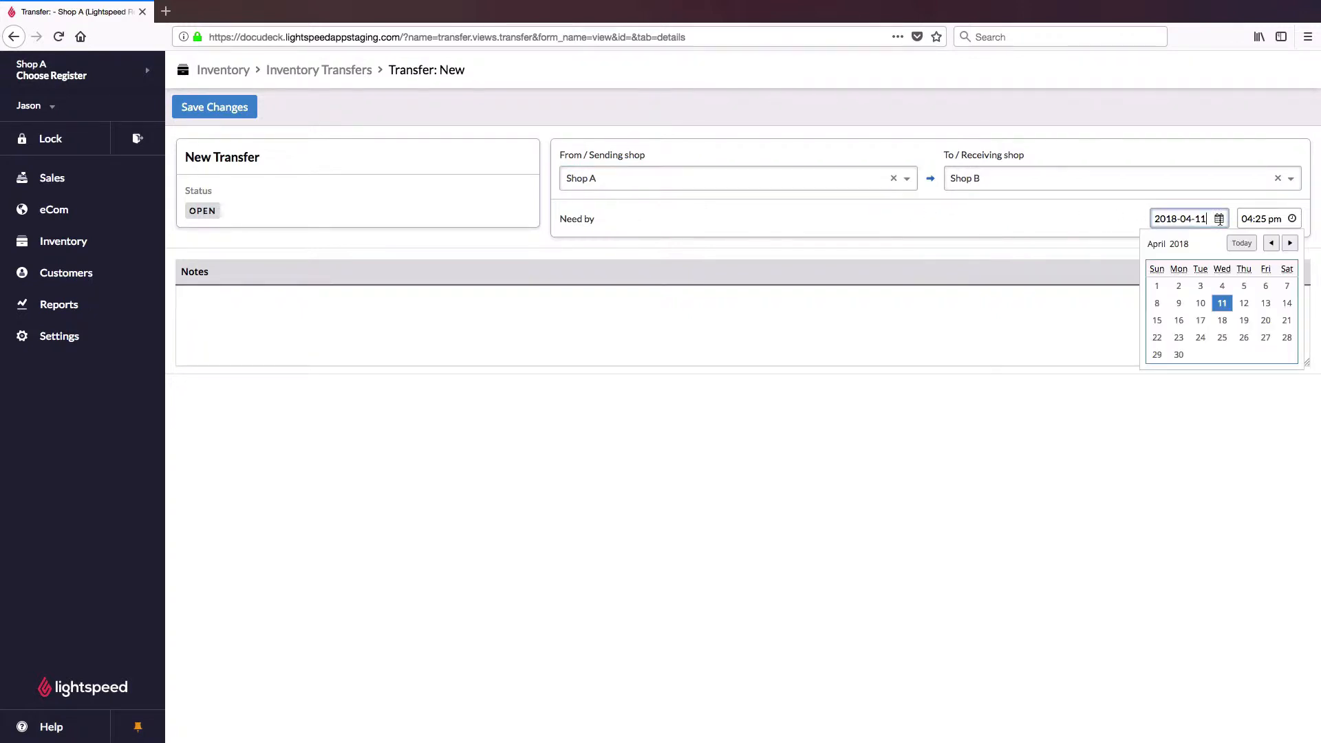
pyautogui.click(1222, 321)
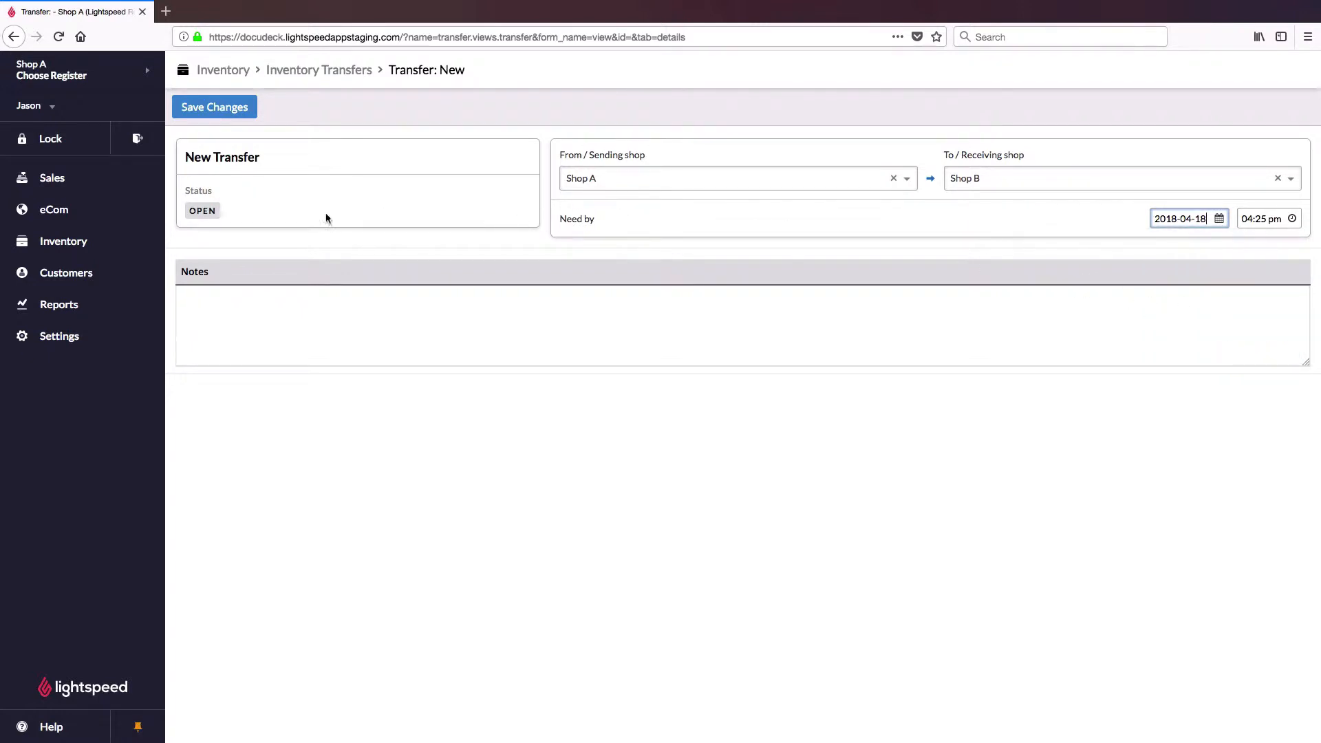
pyautogui.click(250, 115)
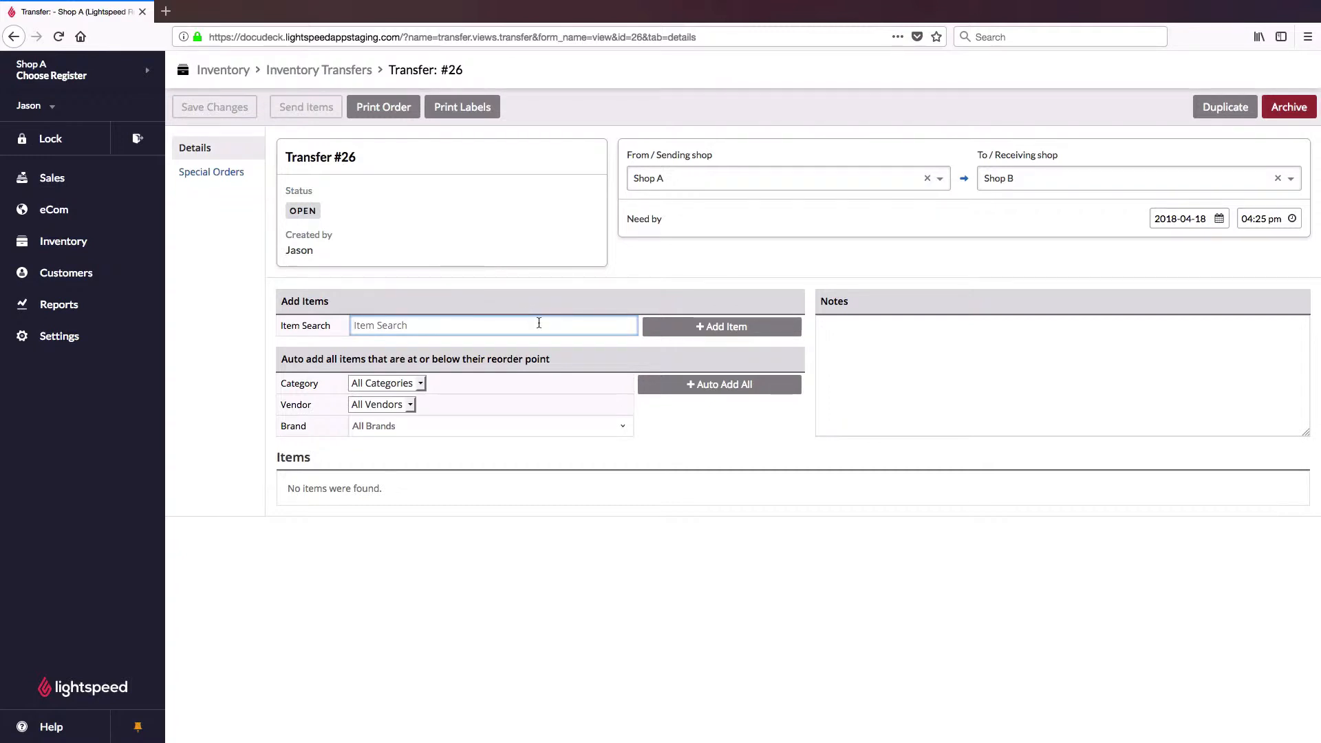
# Step: Add Item 1 to the transfer by item search, and add Item 2 and Item 3 together from the item list
pyautogui.write('item 1')
pyautogui.click(684, 335)
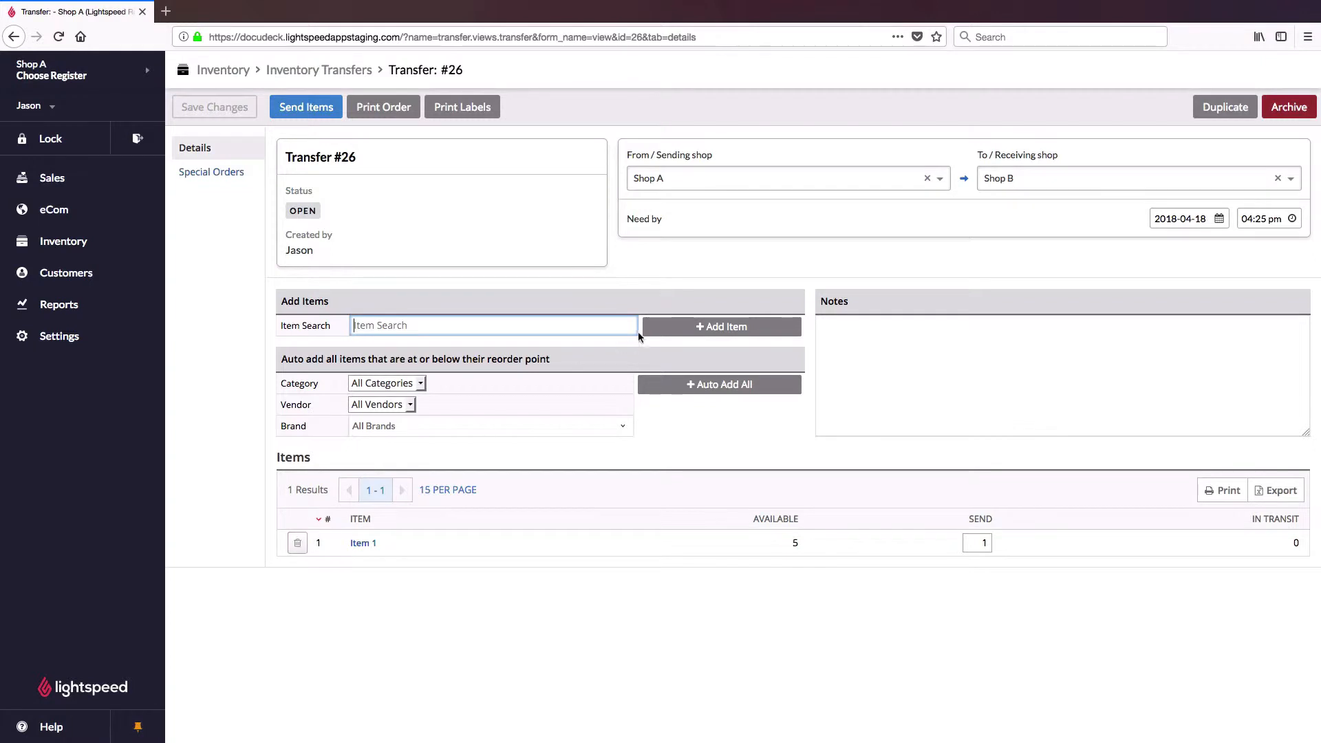
pyautogui.click(692, 328)
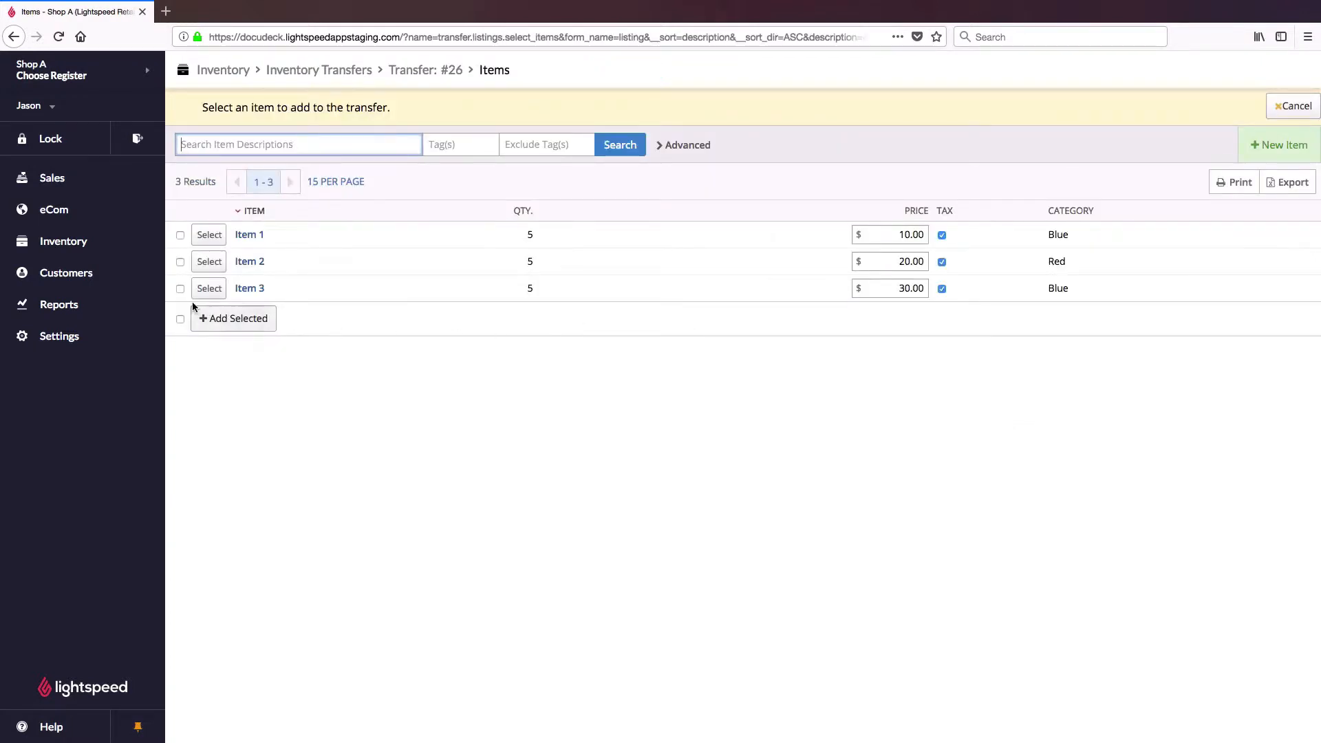
pyautogui.click(180, 262)
pyautogui.click(180, 288)
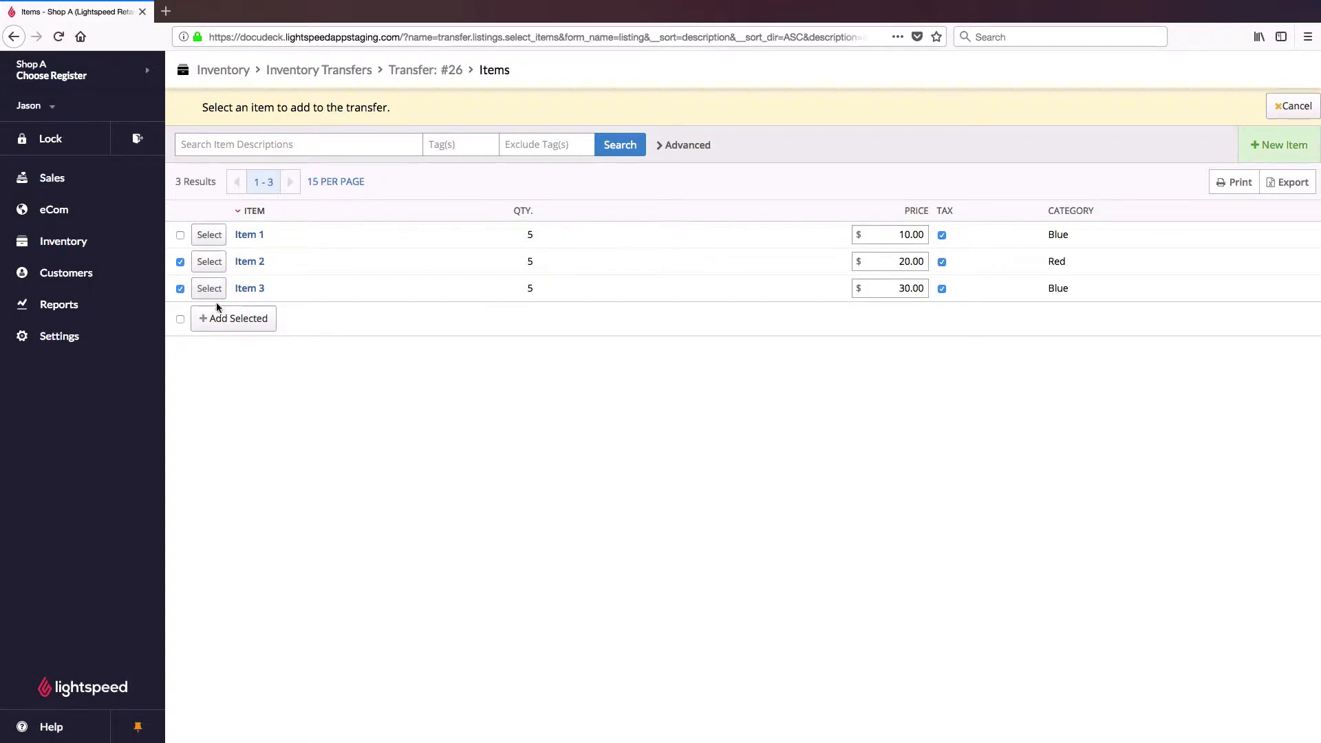
pyautogui.click(264, 320)
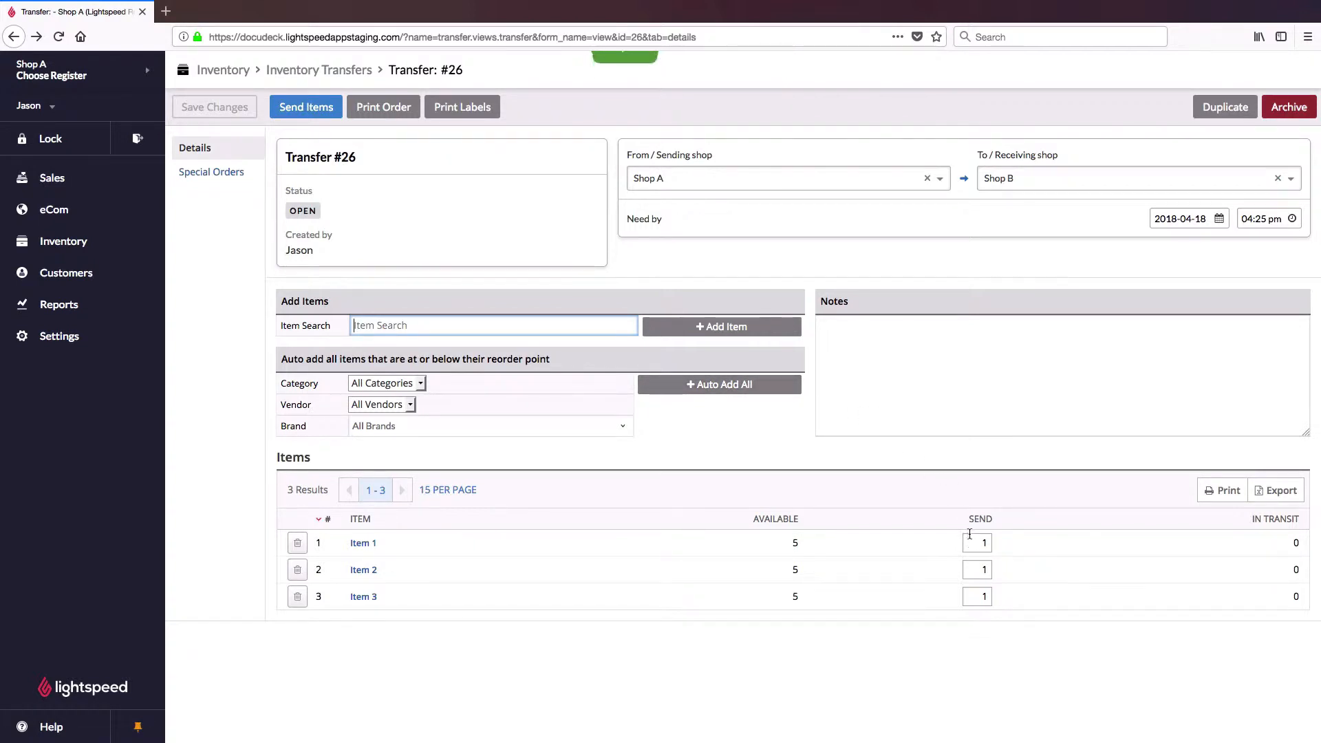
# Step: Set the send quantity of Item 2 to 2
pyautogui.click(971, 568)
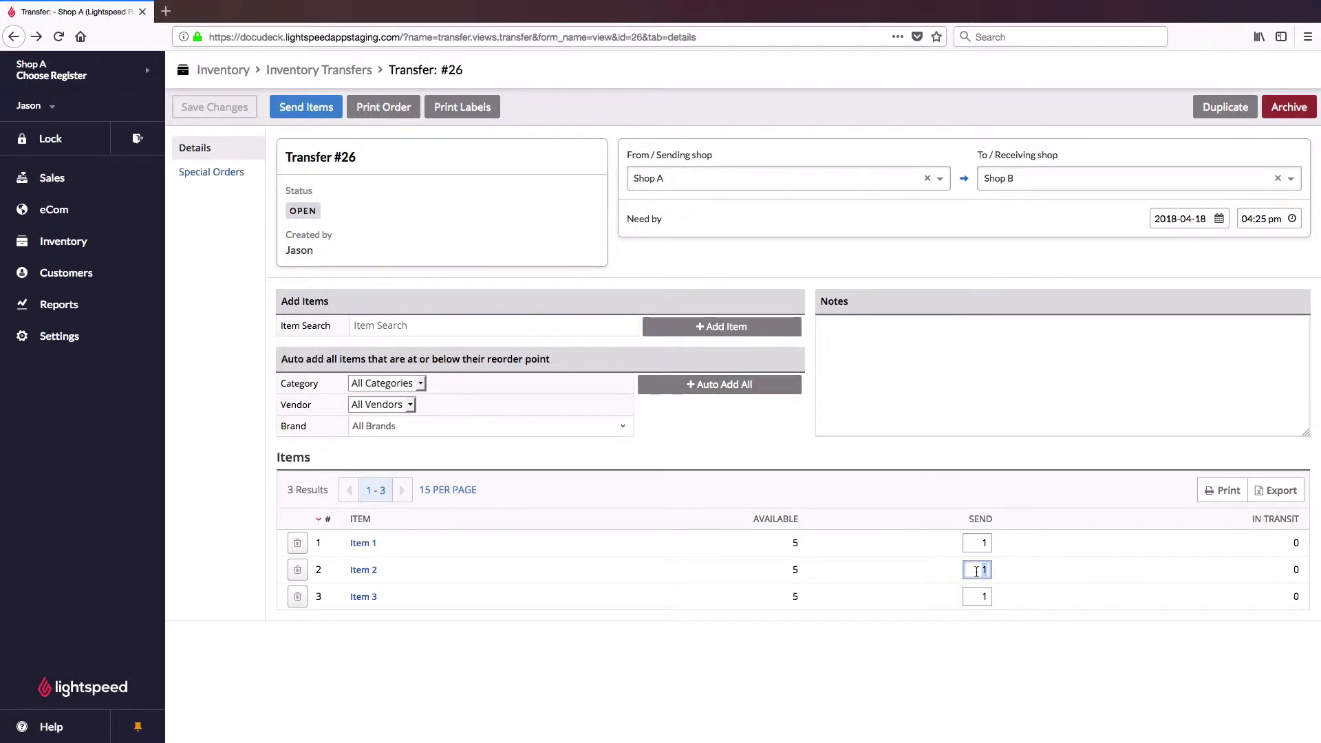
pyautogui.press('BackSpace')
pyautogui.write('2')
# Step: Remove Item 3, Item 2 and Item 1 from the transfer
pyautogui.click(298, 597)
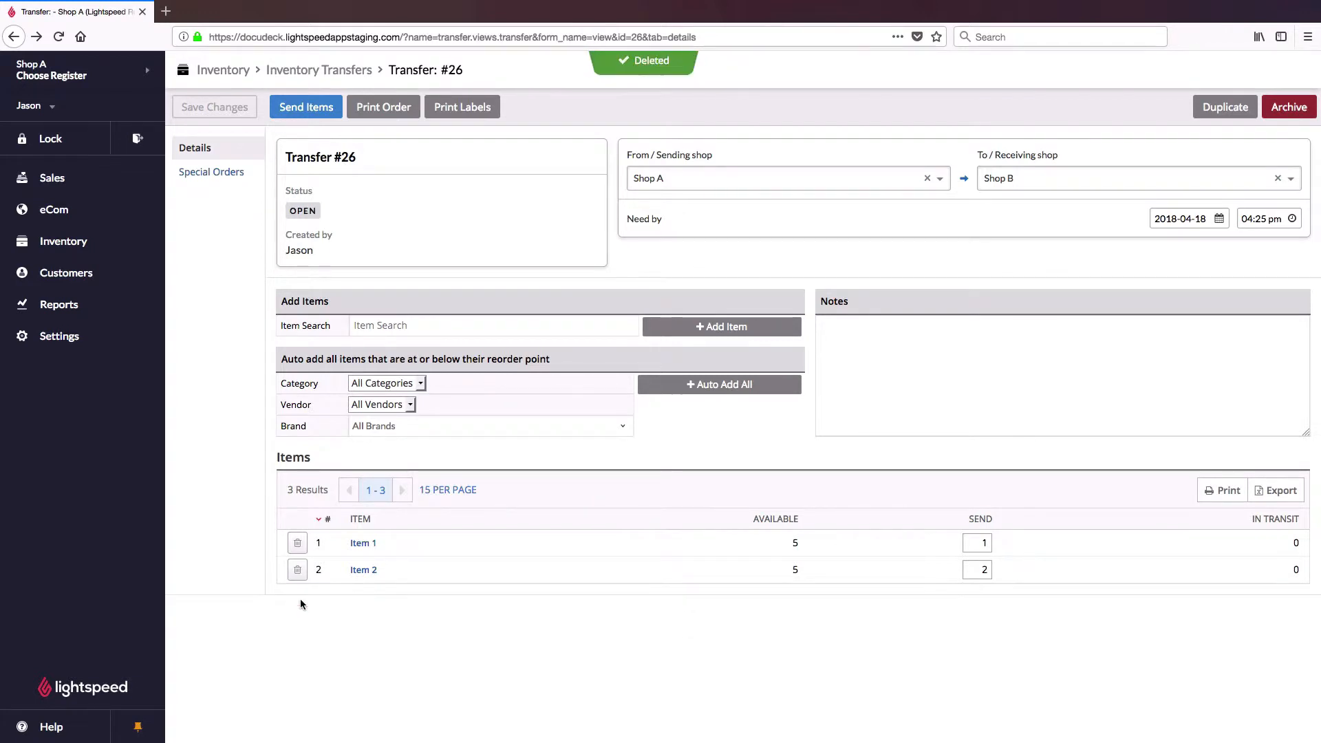
pyautogui.click(299, 575)
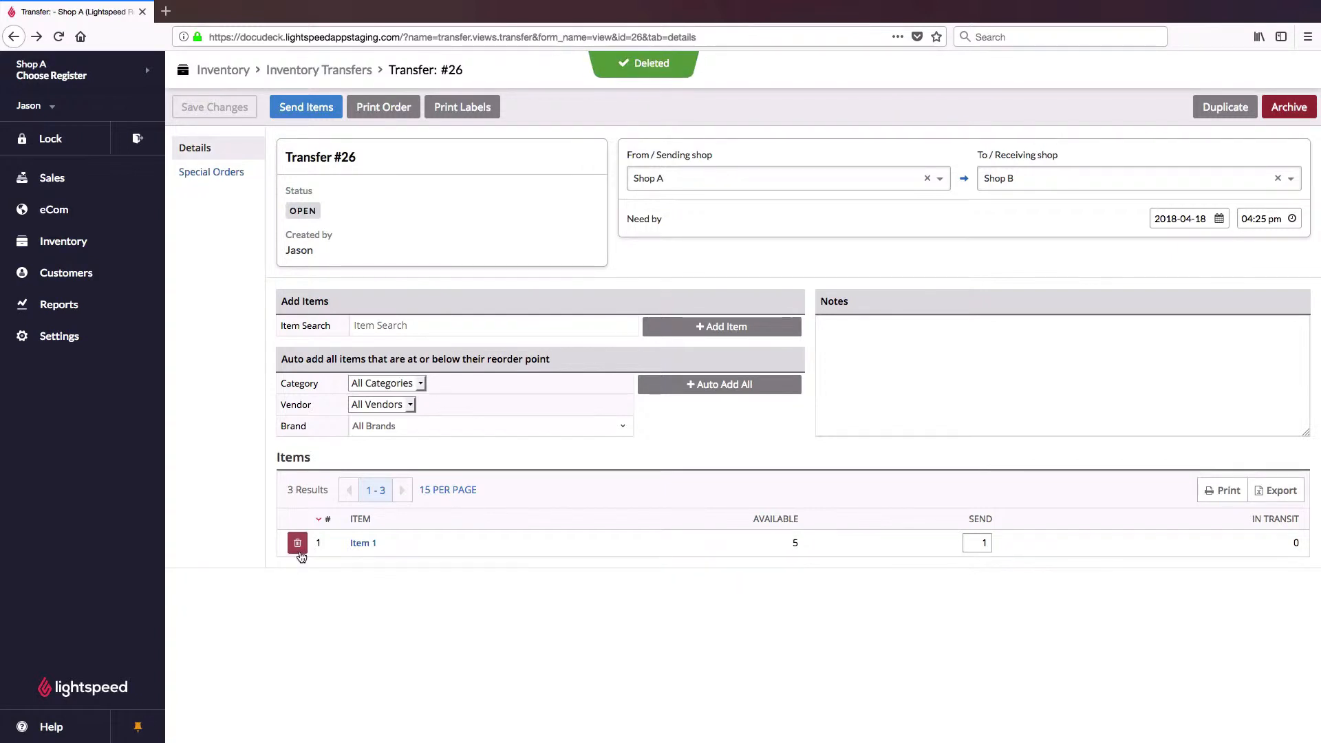
pyautogui.click(299, 550)
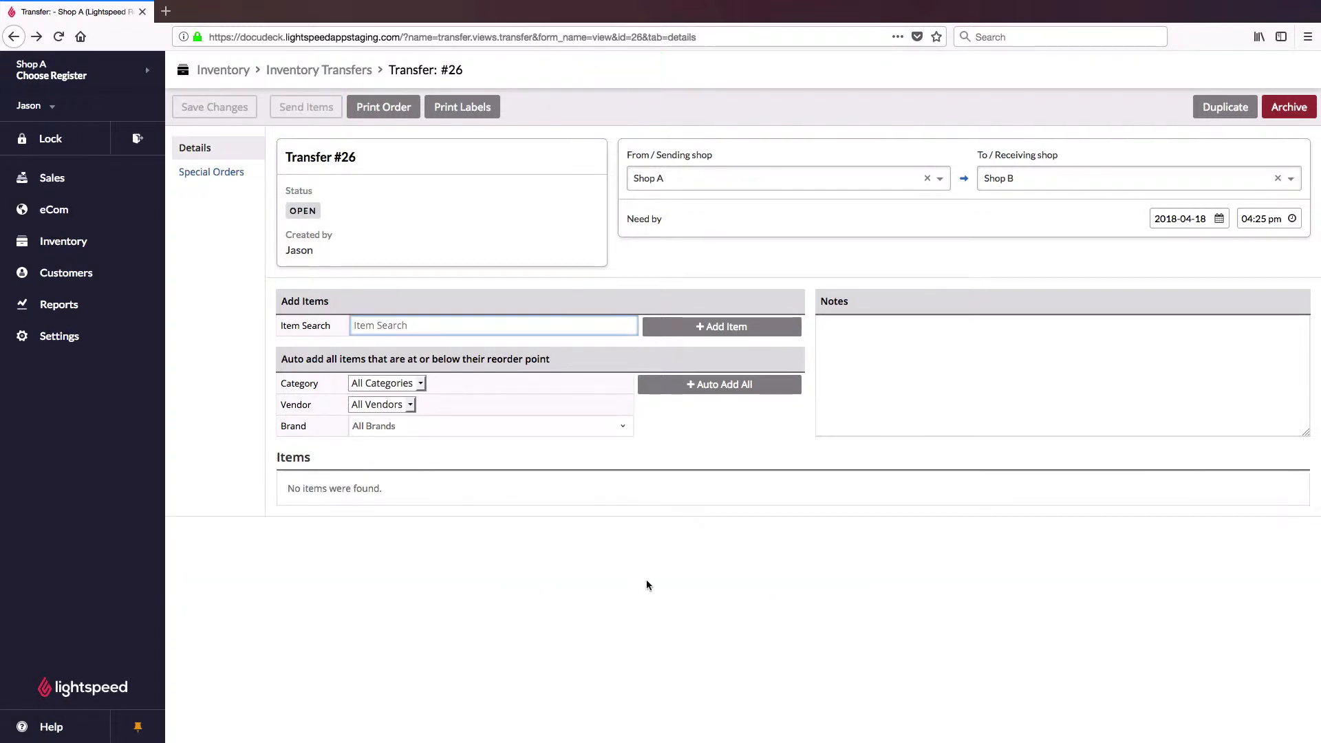
# Step: Auto-add all items at or below their reorder point, and add the Item 3 special order to the transfer
pyautogui.click(778, 393)
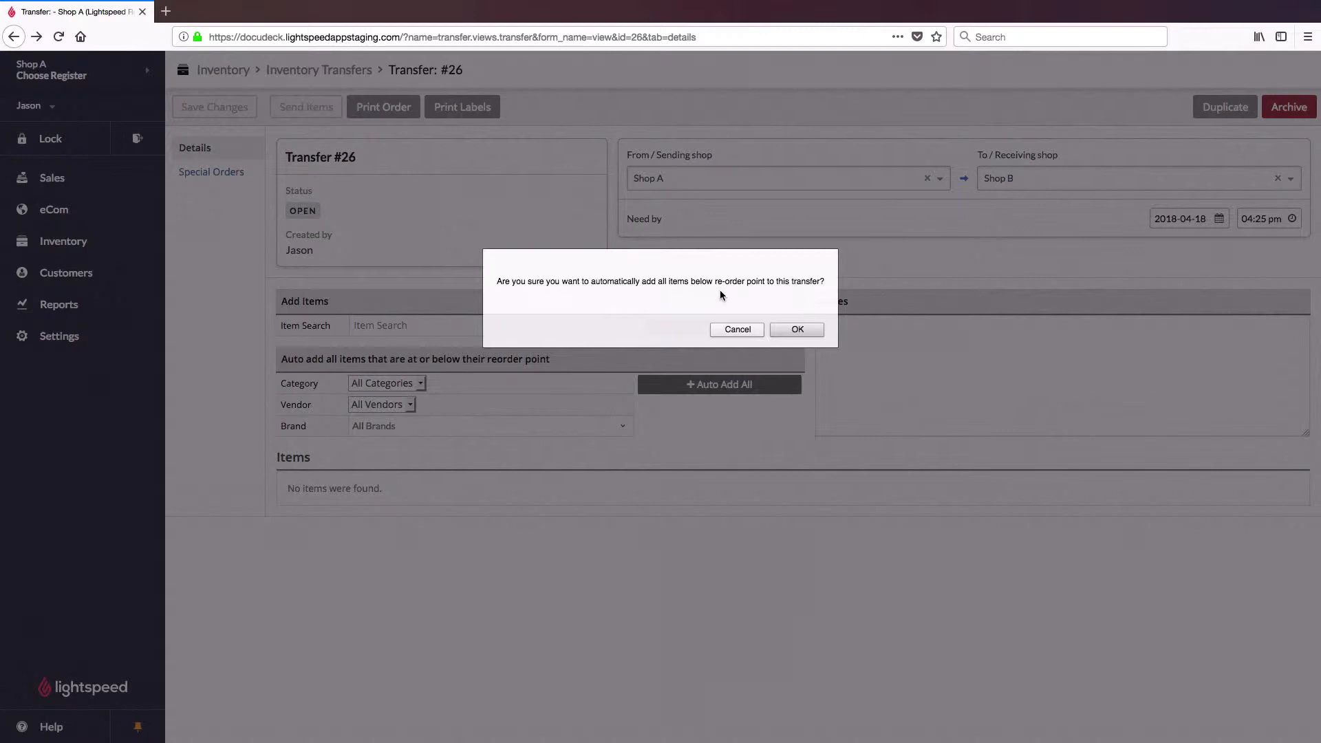
pyautogui.click(815, 330)
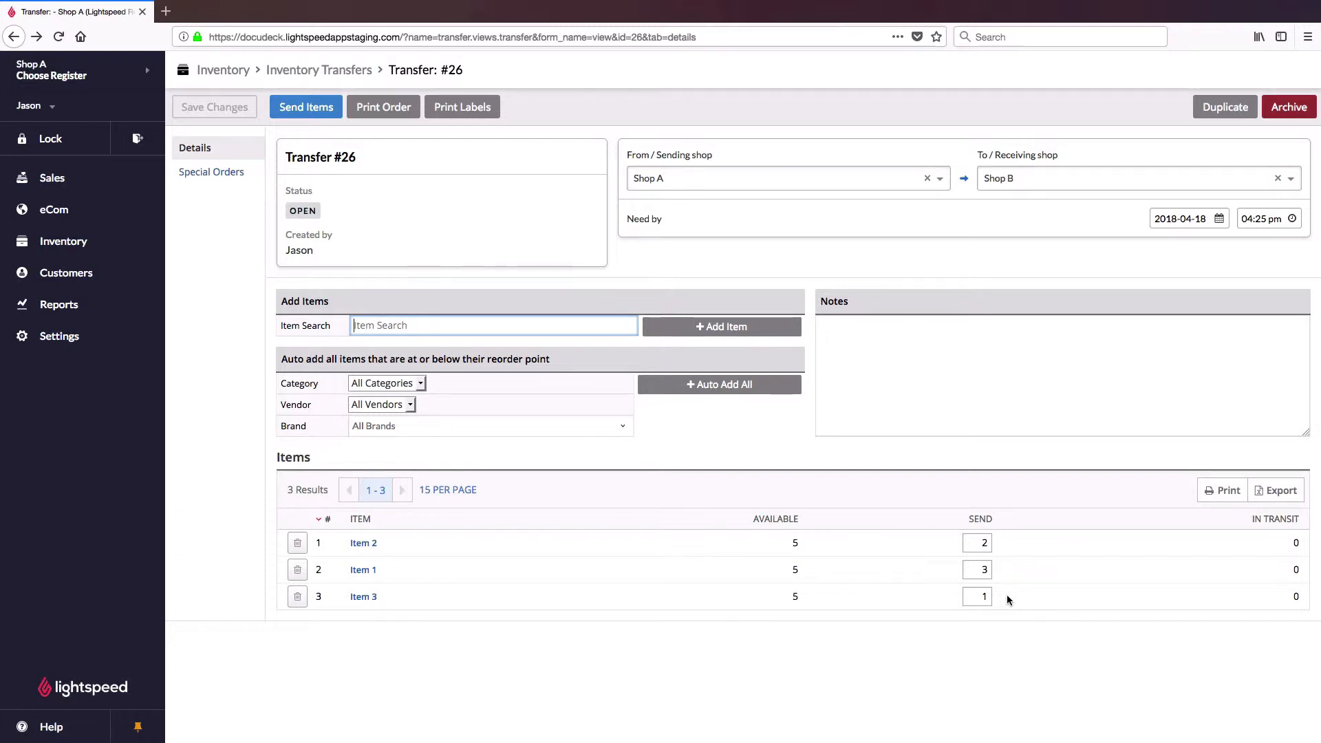
pyautogui.click(223, 178)
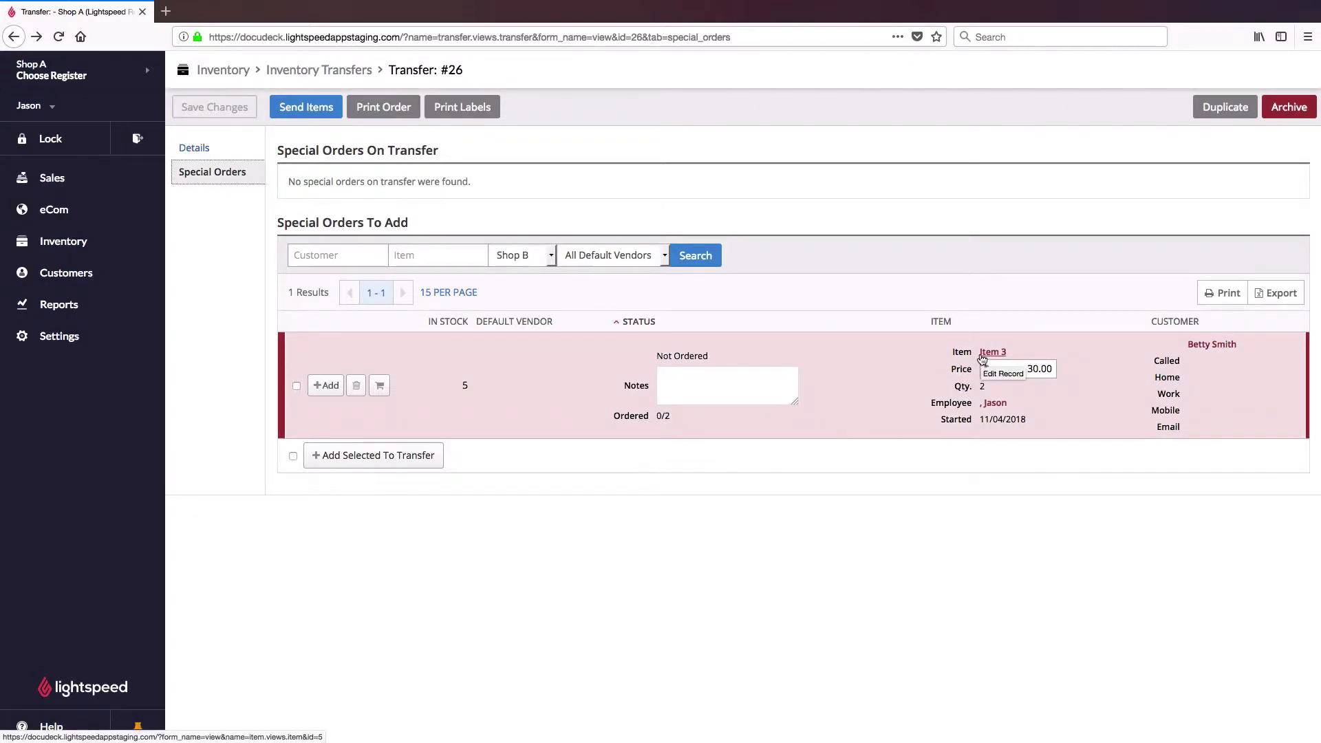
pyautogui.click(328, 387)
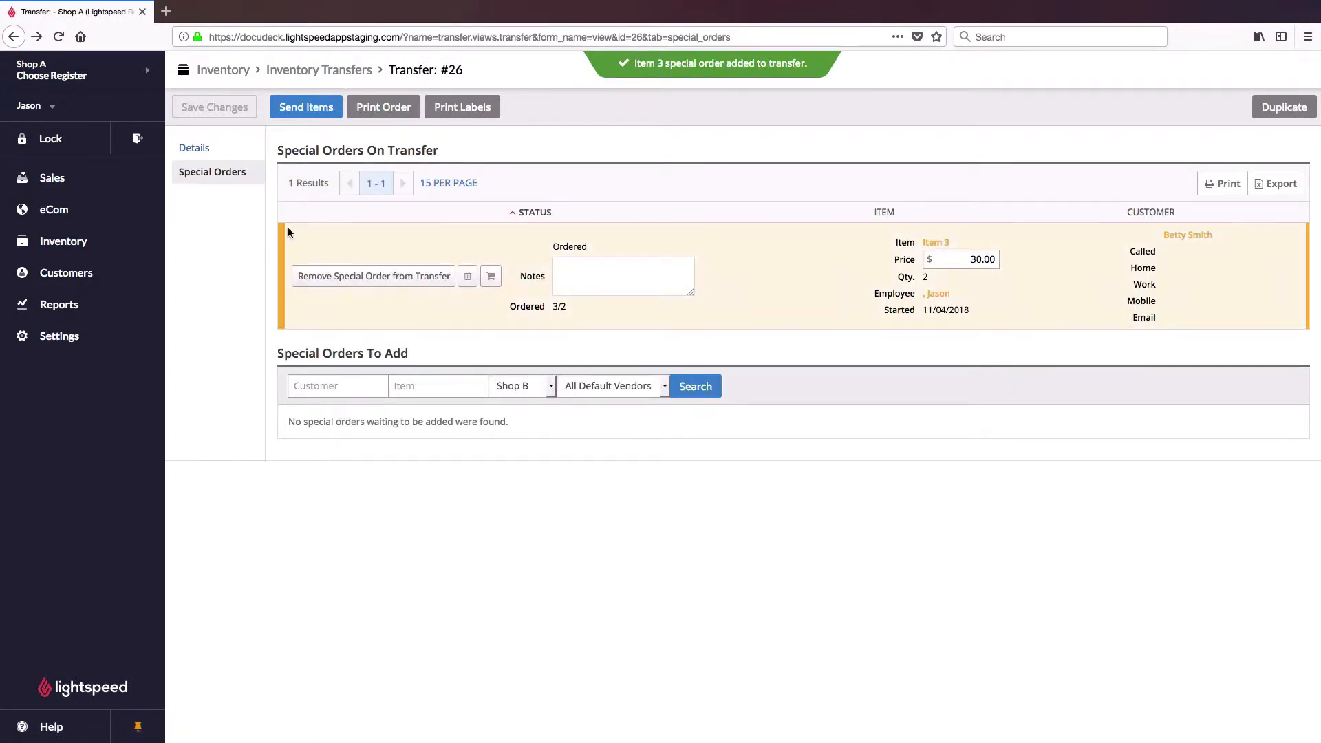
# Step: Check the special order quantity listed for Item 3 in the transfer details
pyautogui.click(220, 148)
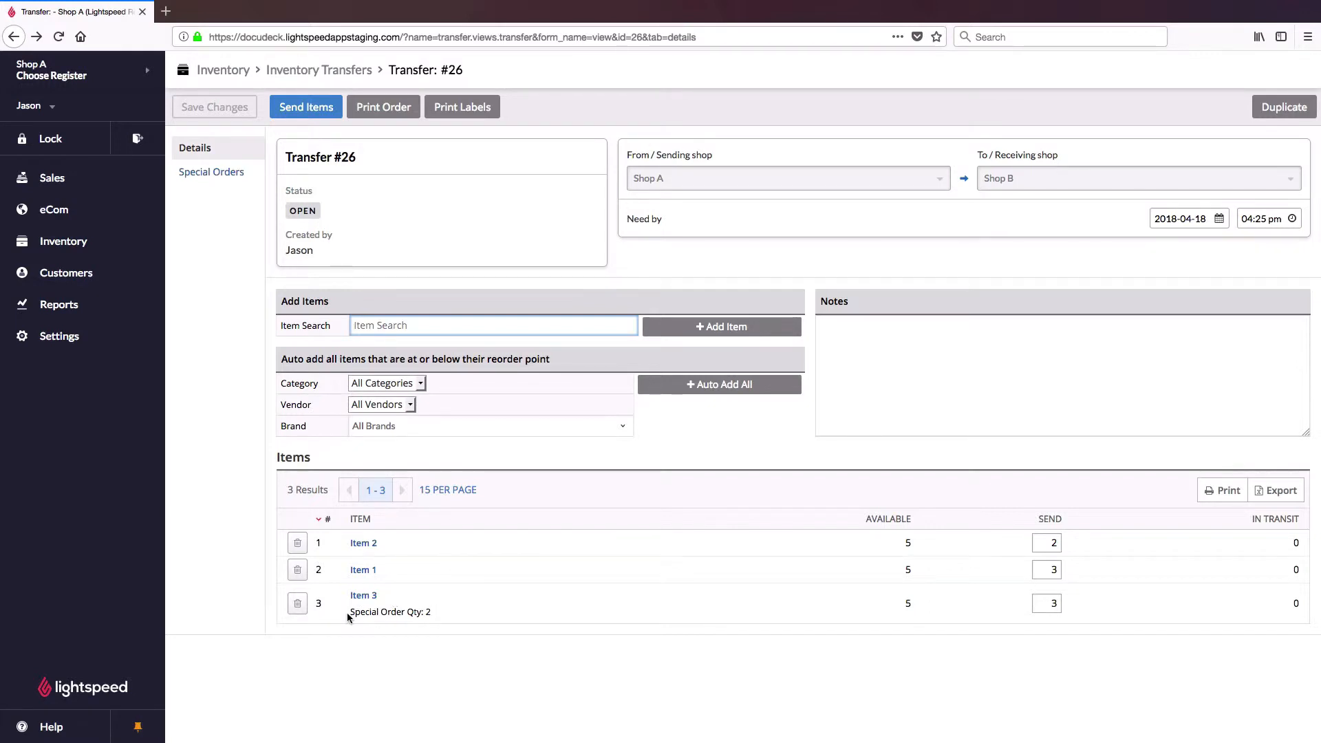
pyautogui.moveTo(347, 612); pyautogui.dragTo(436, 617)
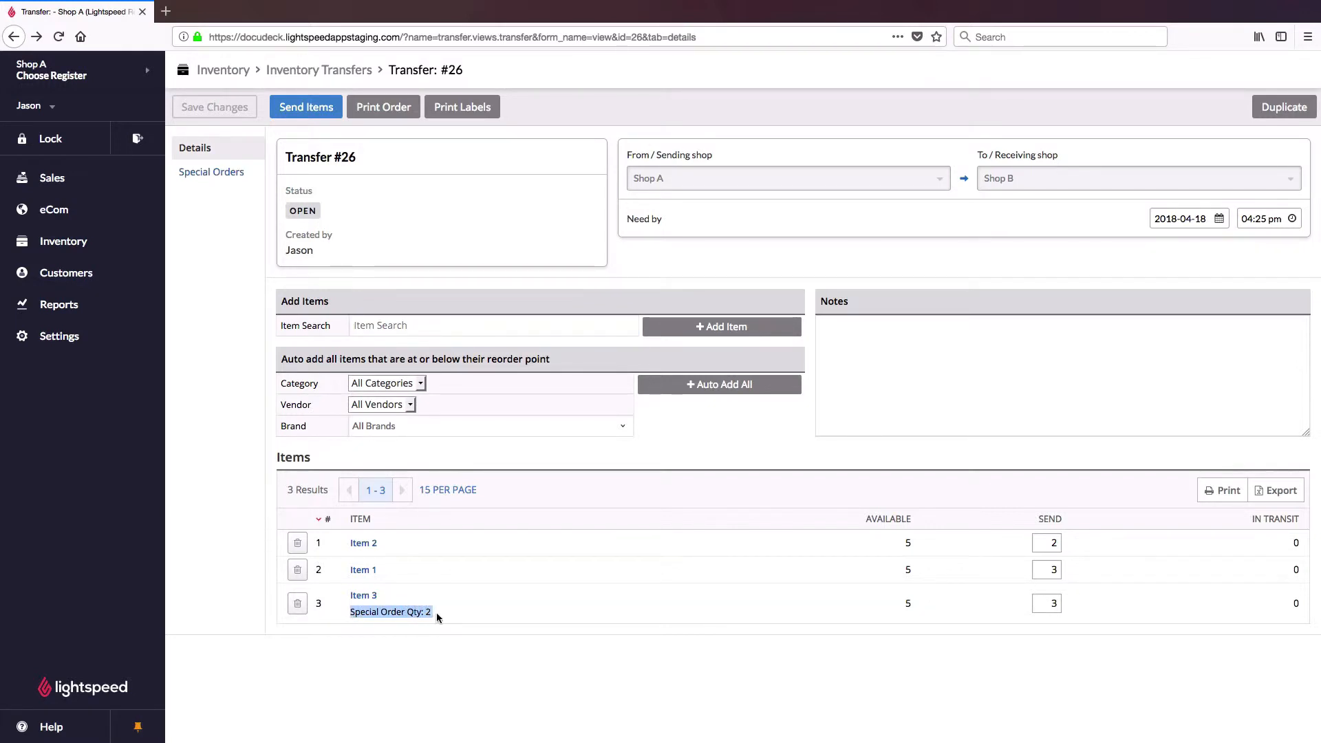
pyautogui.click(629, 622)
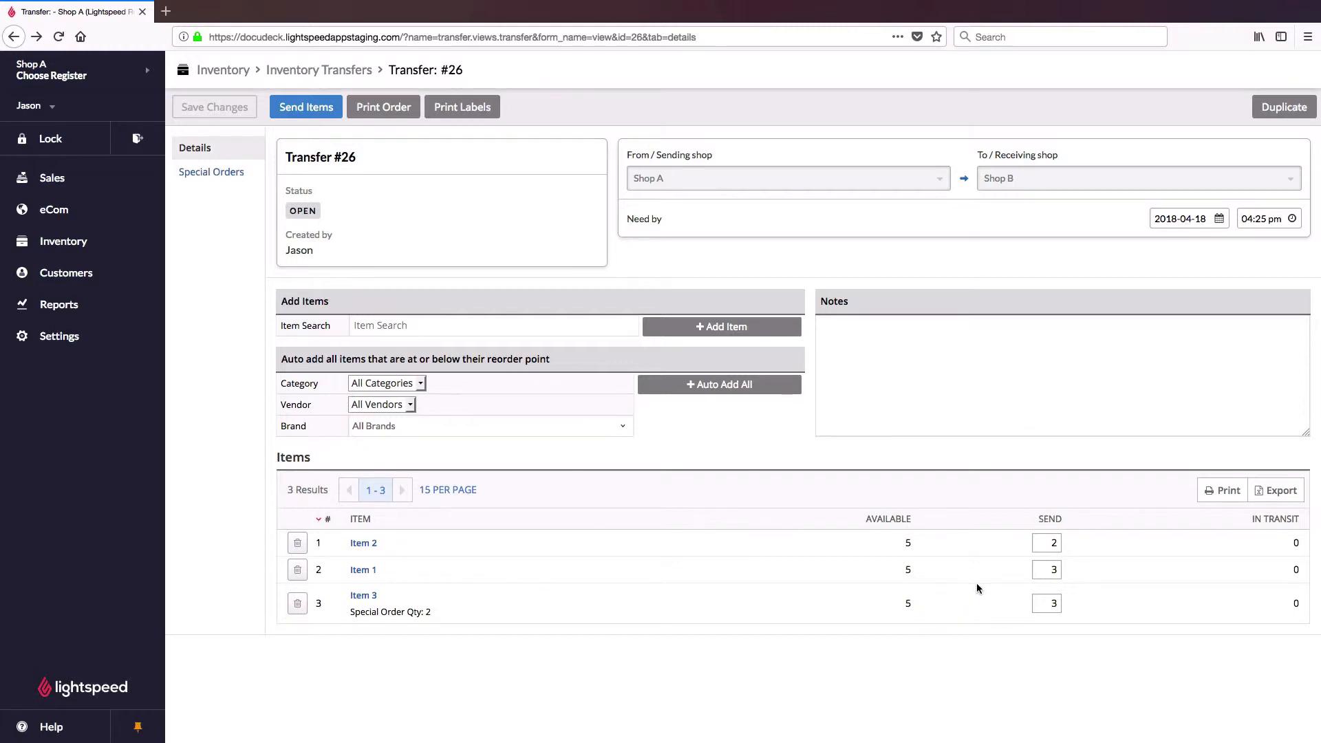
# Step: Try to send the transfer with the send quantity of Item 2 set to 7
pyautogui.doubleClick(1053, 542)
pyautogui.write('7')
pyautogui.click(1100, 546)
pyautogui.click(328, 115)
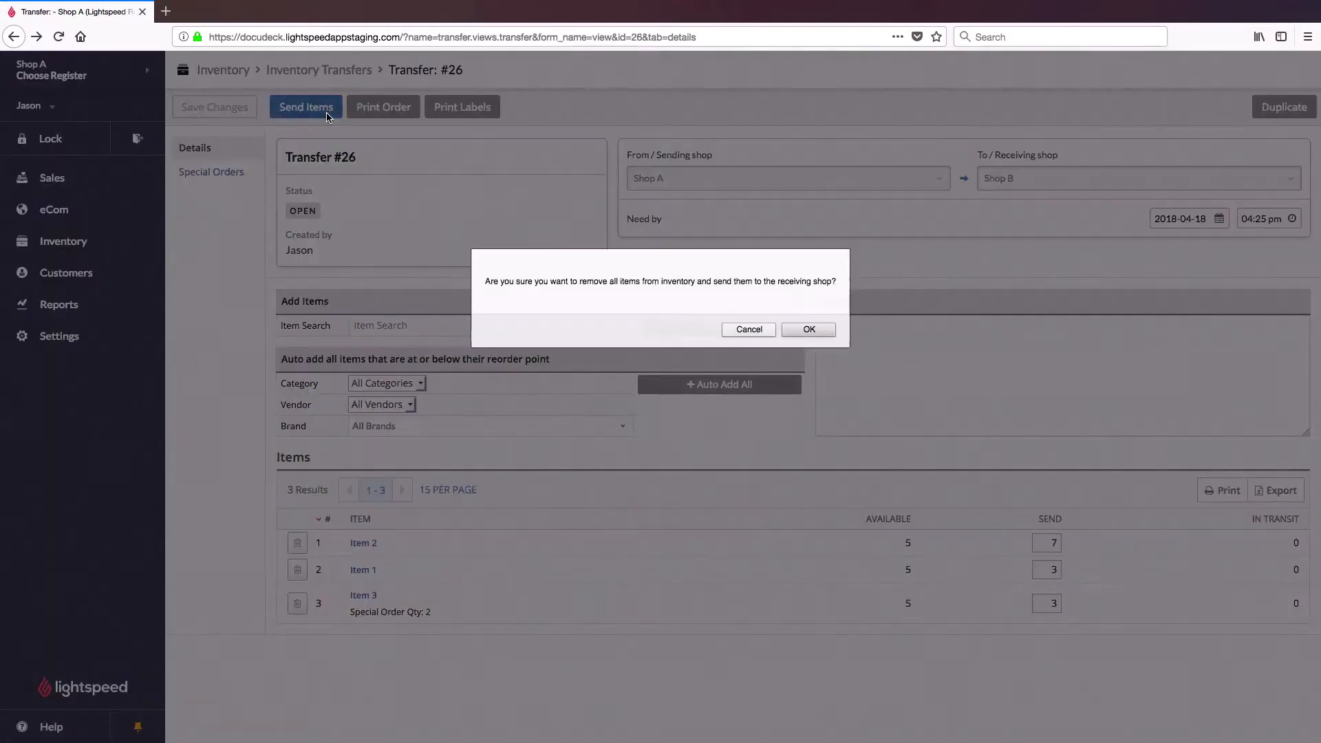
pyautogui.click(828, 333)
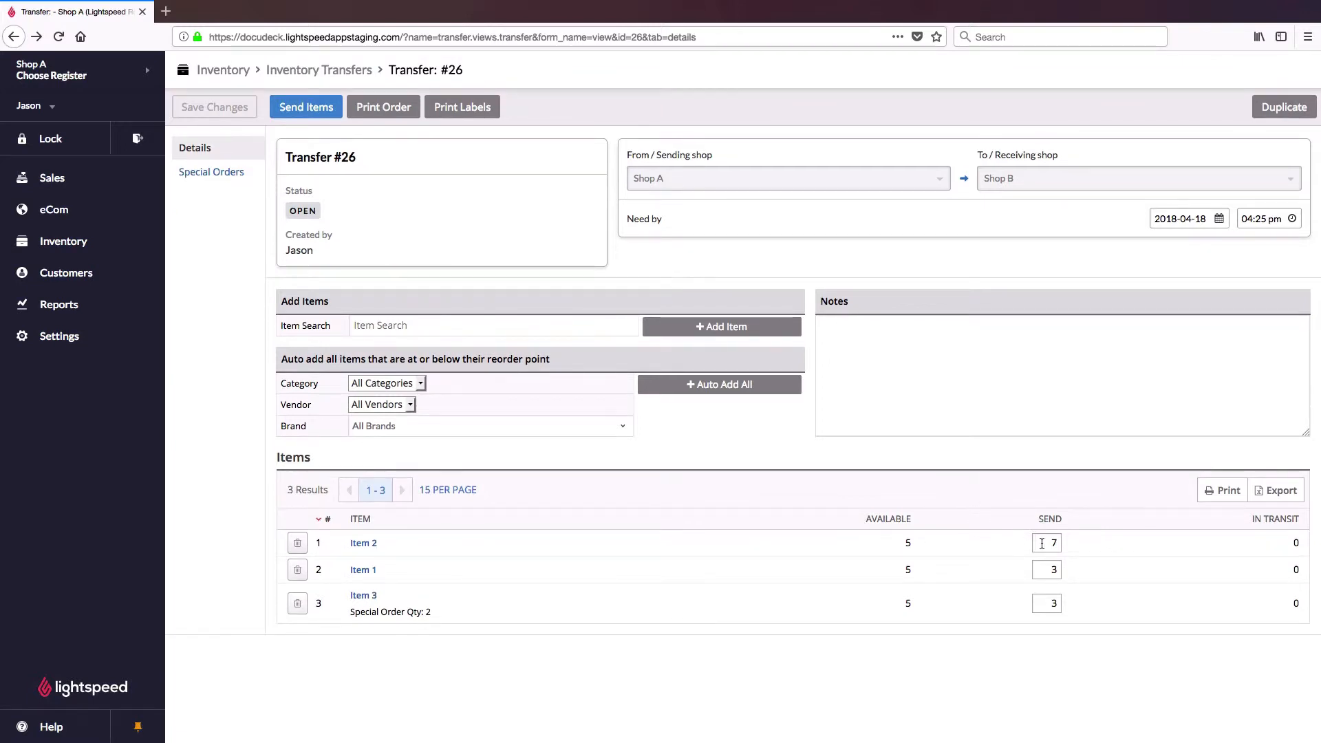
# Step: Set the send quantity of Item 2 to 3 and send the items to the receiving shop
pyautogui.doubleClick(1042, 543)
pyautogui.write('3')
pyautogui.click(961, 546)
pyautogui.click(328, 119)
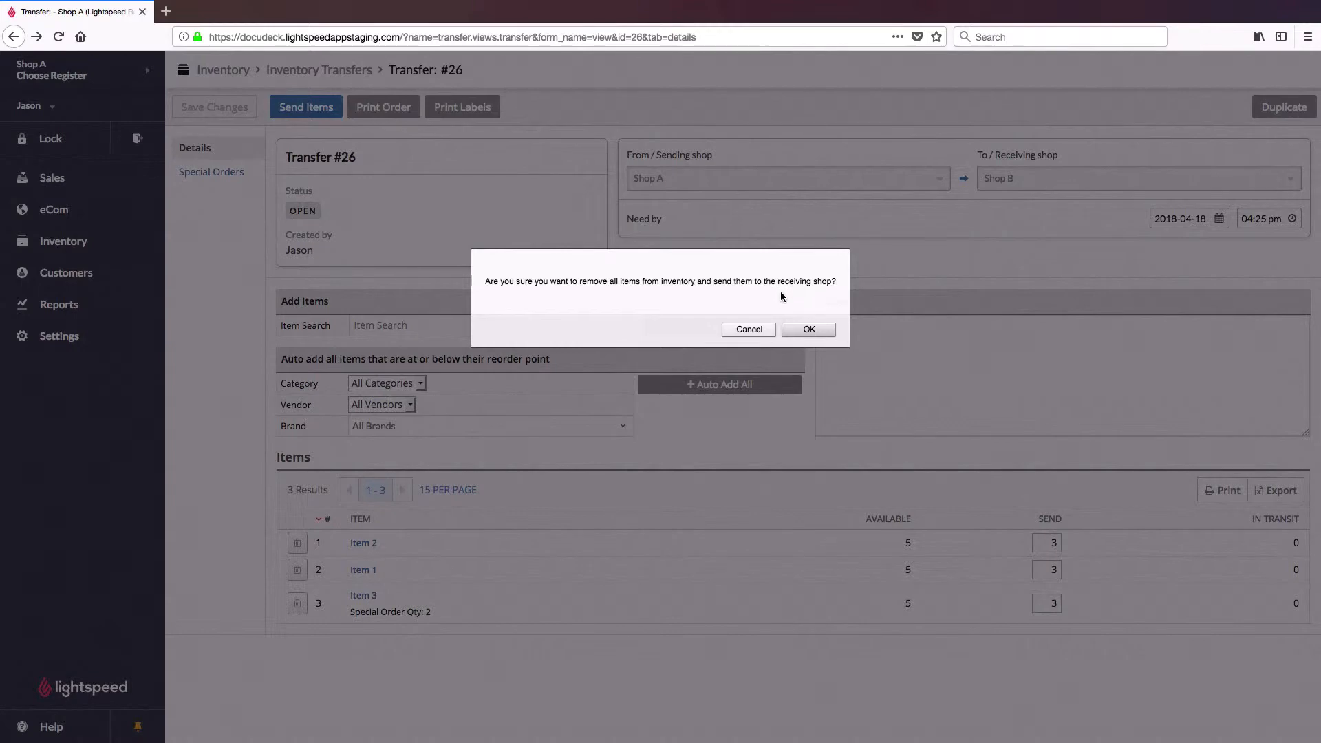
pyautogui.click(824, 331)
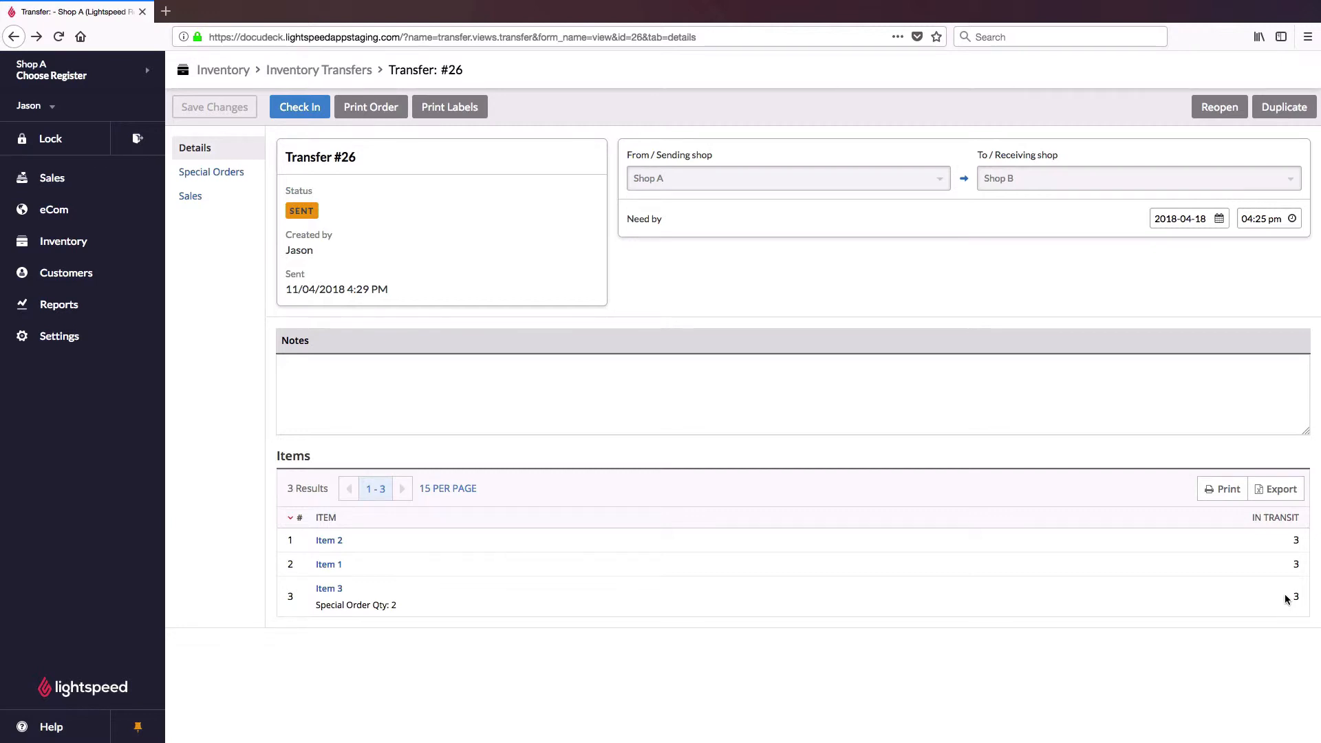
# Step: Reopen the sent transfer and set the send quantity of Item 1 to 1
pyautogui.click(1215, 115)
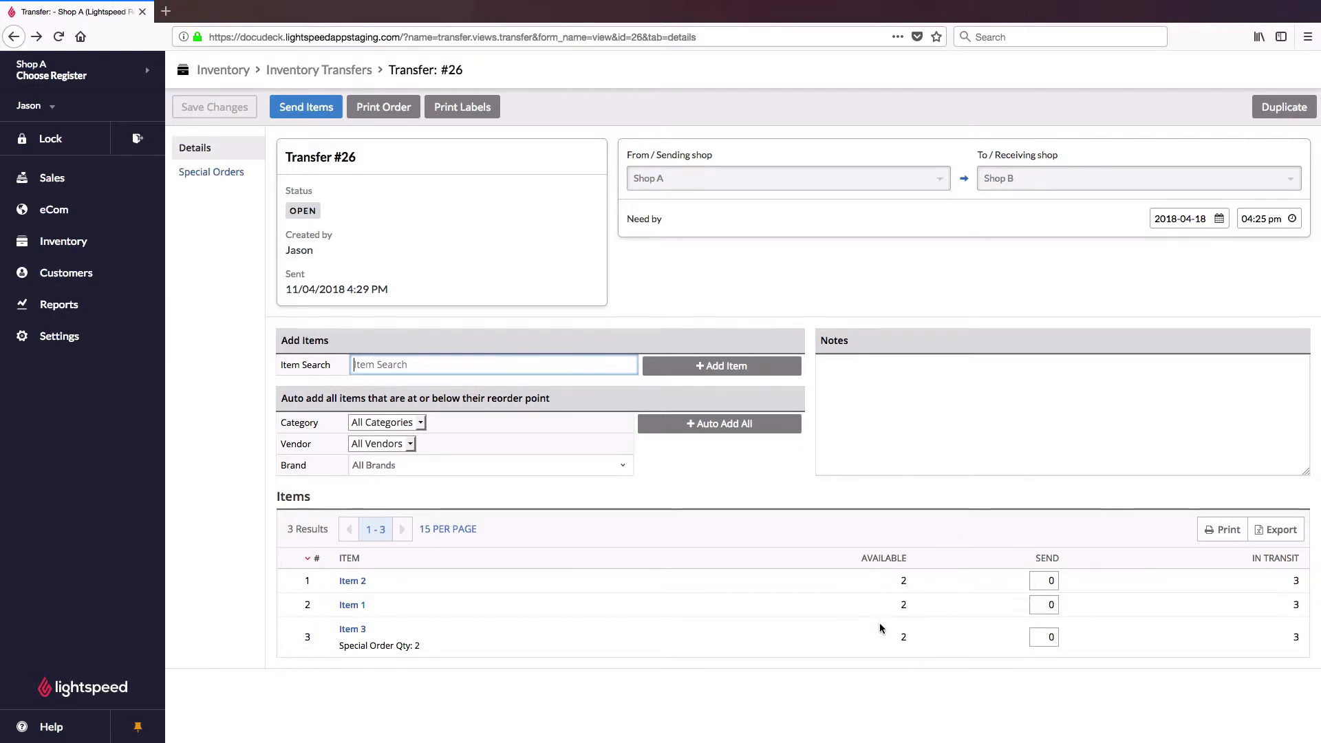
pyautogui.click(1043, 604)
pyautogui.write('1')
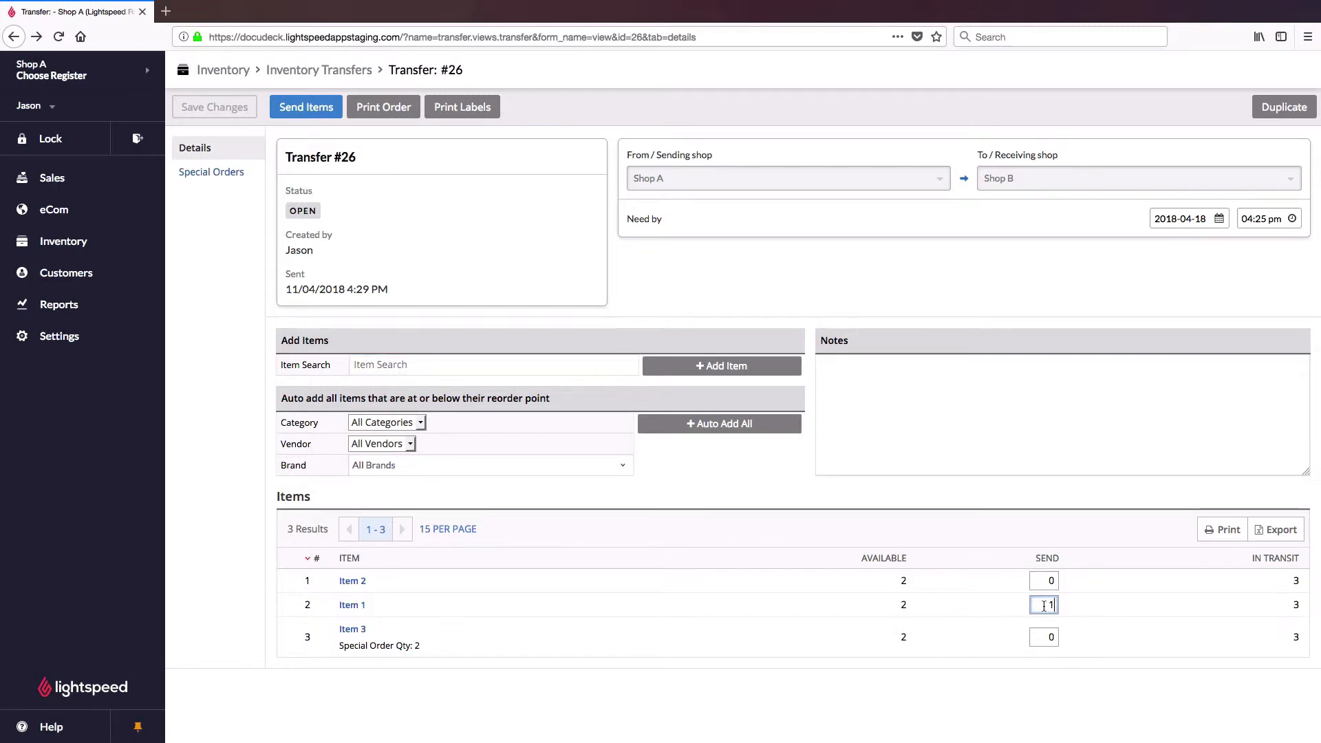
# Step: Send the additional Item 1 quantity to the receiving shop and confirm its removal from the sending shop's inventory
pyautogui.press('Return')
pyautogui.click(333, 110)
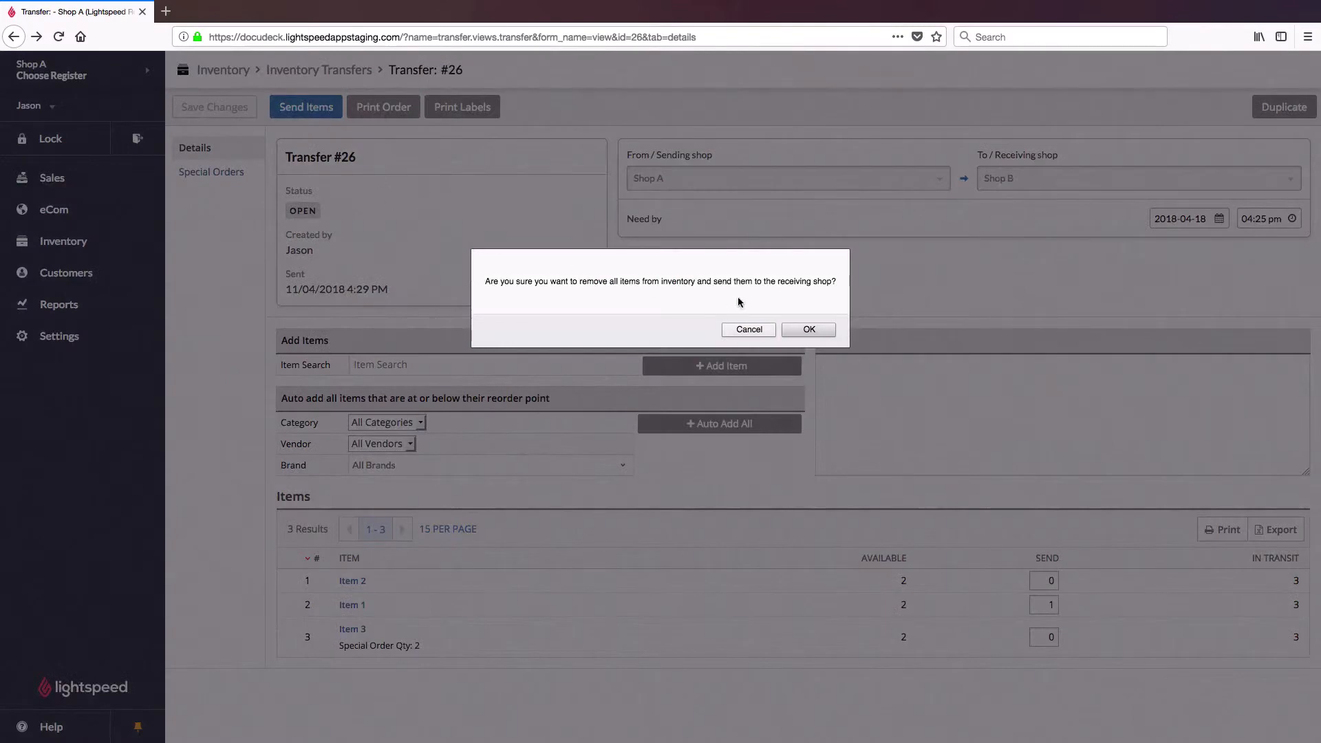
pyautogui.click(809, 329)
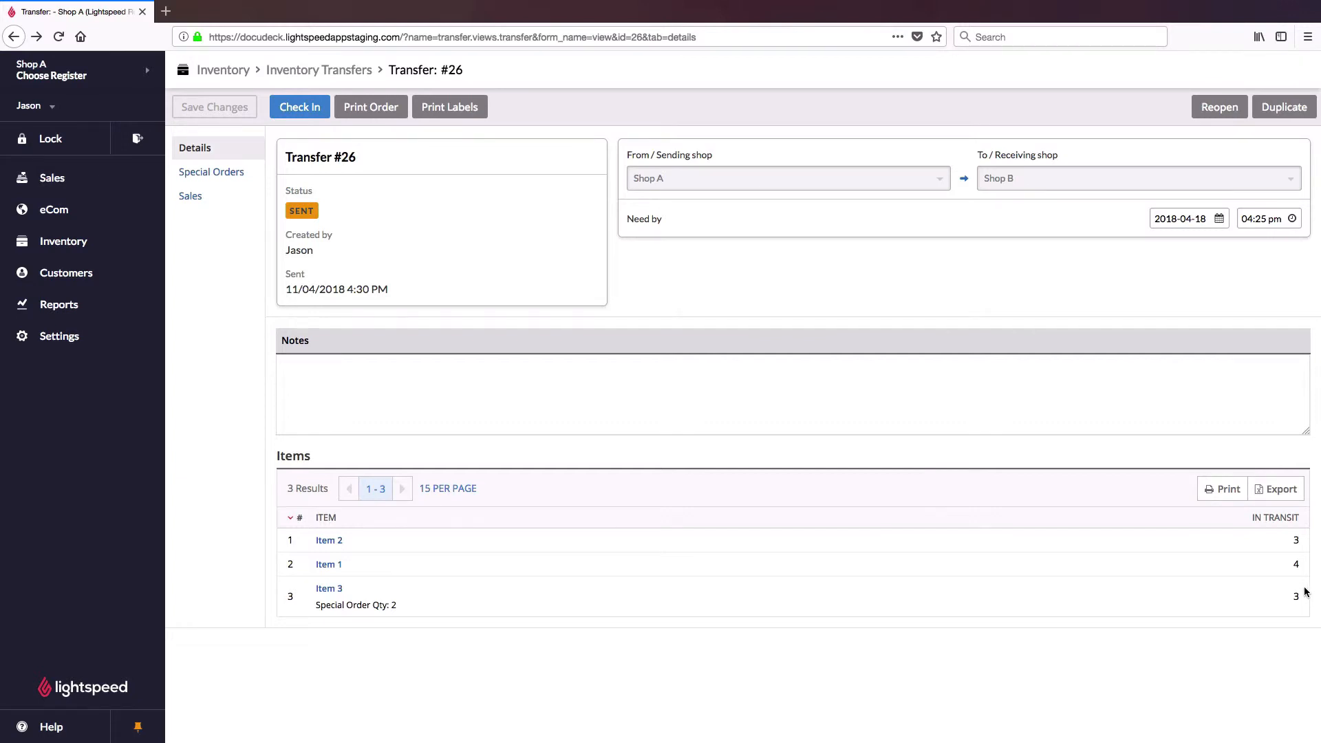
# Step: Check in the sent transfer, mark all its items as received, and set the received quantity of Item 1 to 3
pyautogui.click(298, 108)
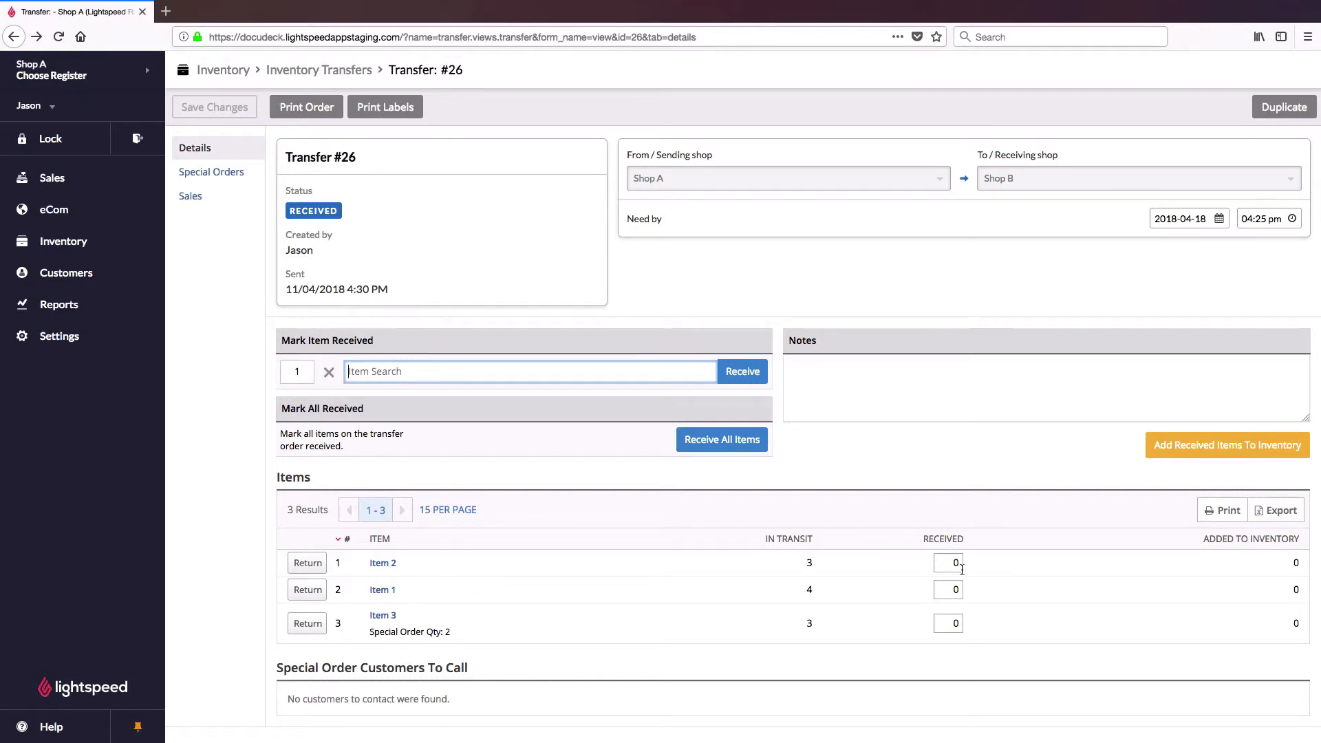
pyautogui.click(755, 447)
pyautogui.click(947, 589)
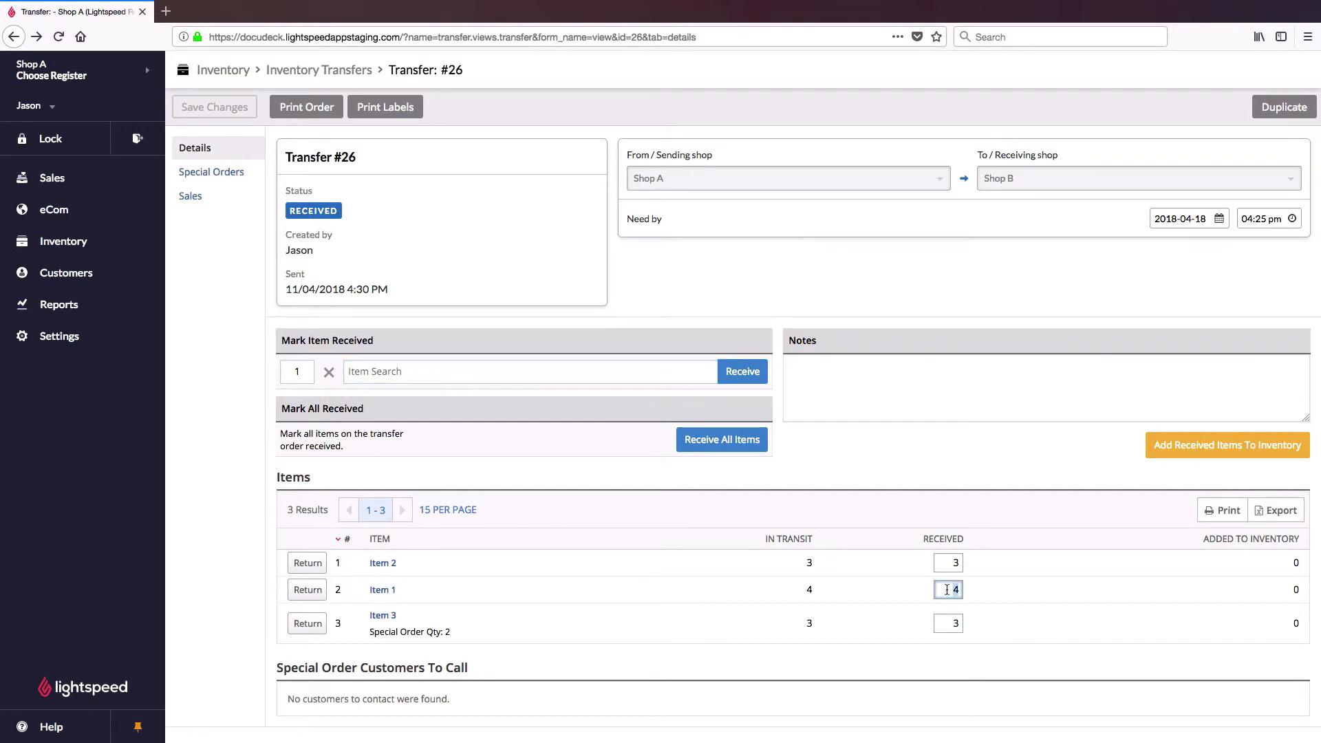
pyautogui.write('3')
pyautogui.click(992, 587)
pyautogui.click(537, 374)
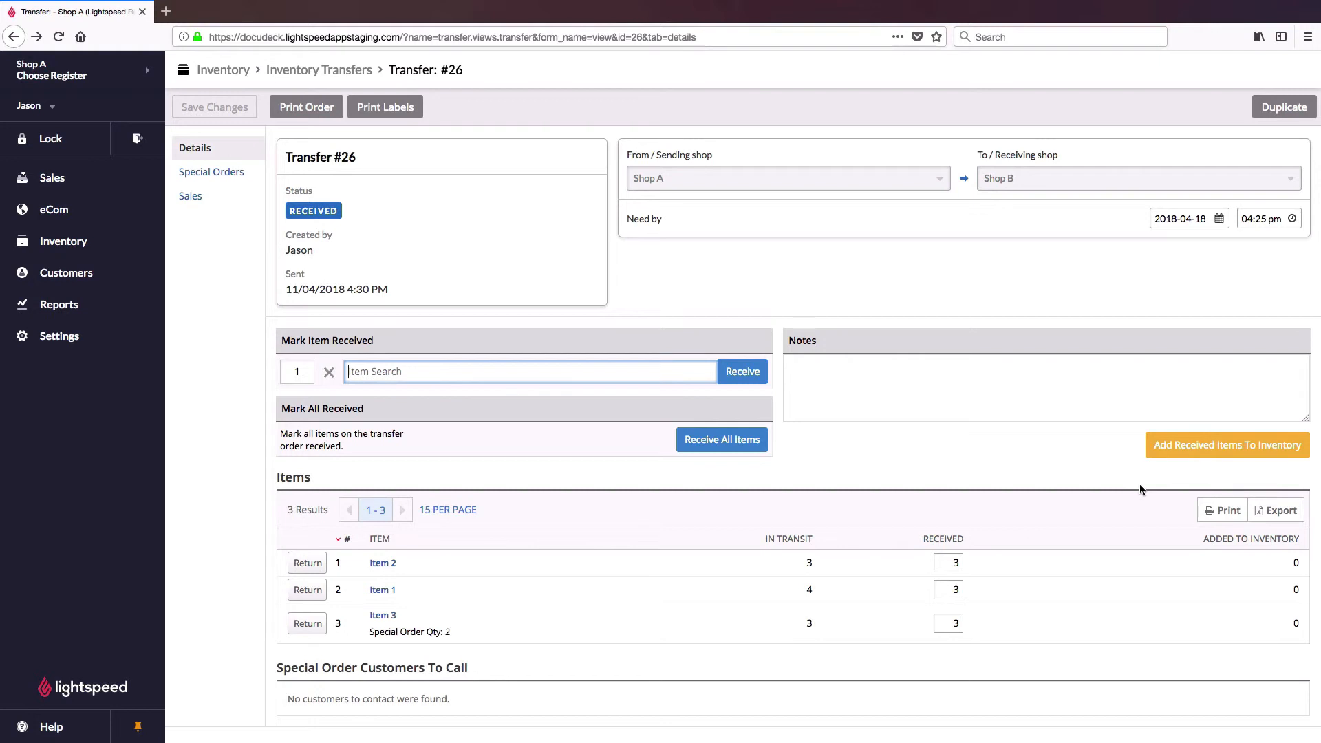
# Step: Add the received items to Shop B's inventory and review the special order customers to call
pyautogui.click(1196, 458)
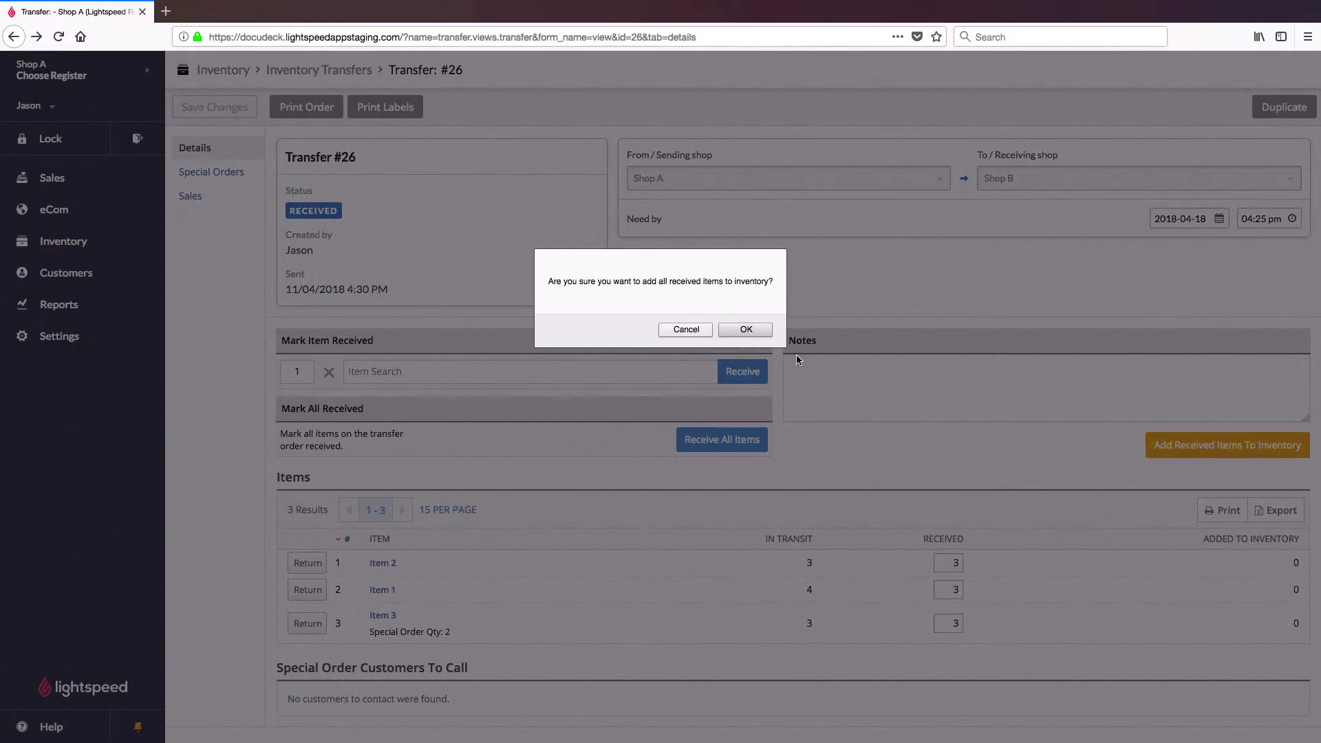
pyautogui.click(762, 331)
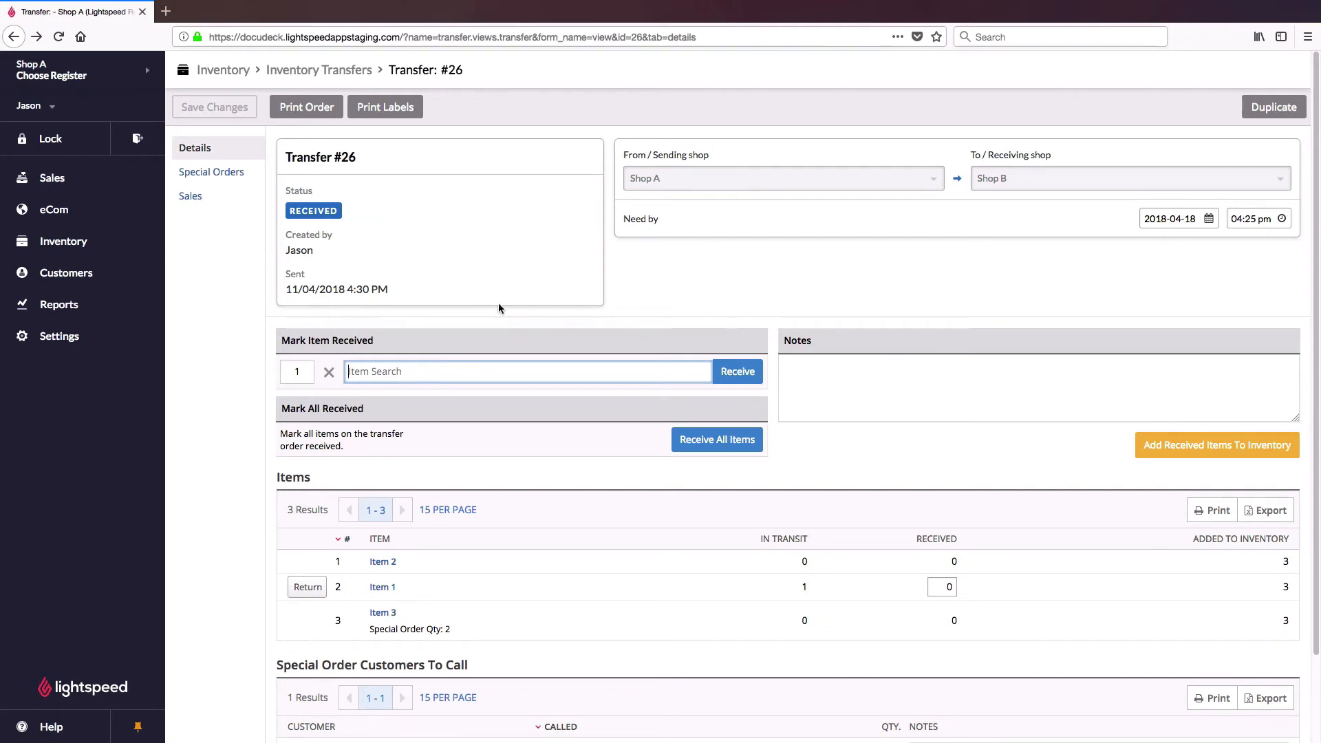
pyautogui.scroll(-3, 709, 611)
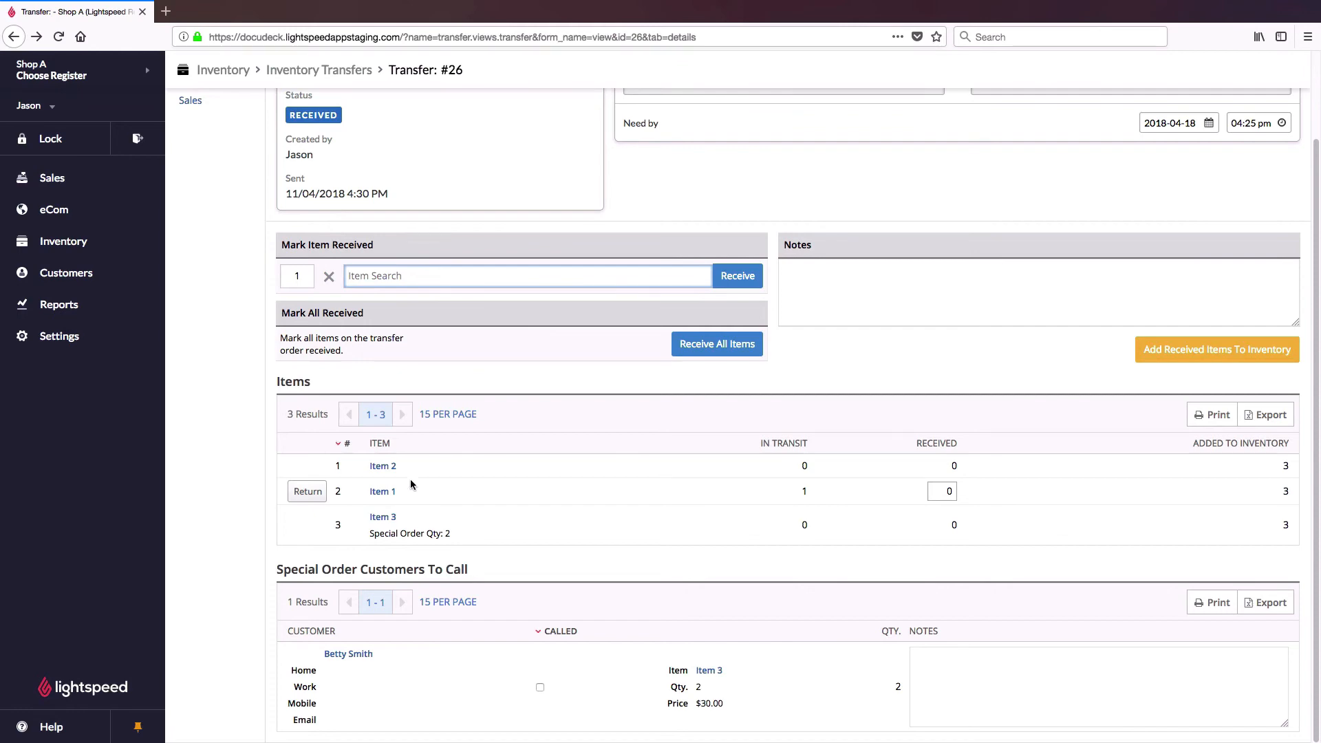
# Step: View the inventory report of transferred items lost in transit
pyautogui.click(61, 304)
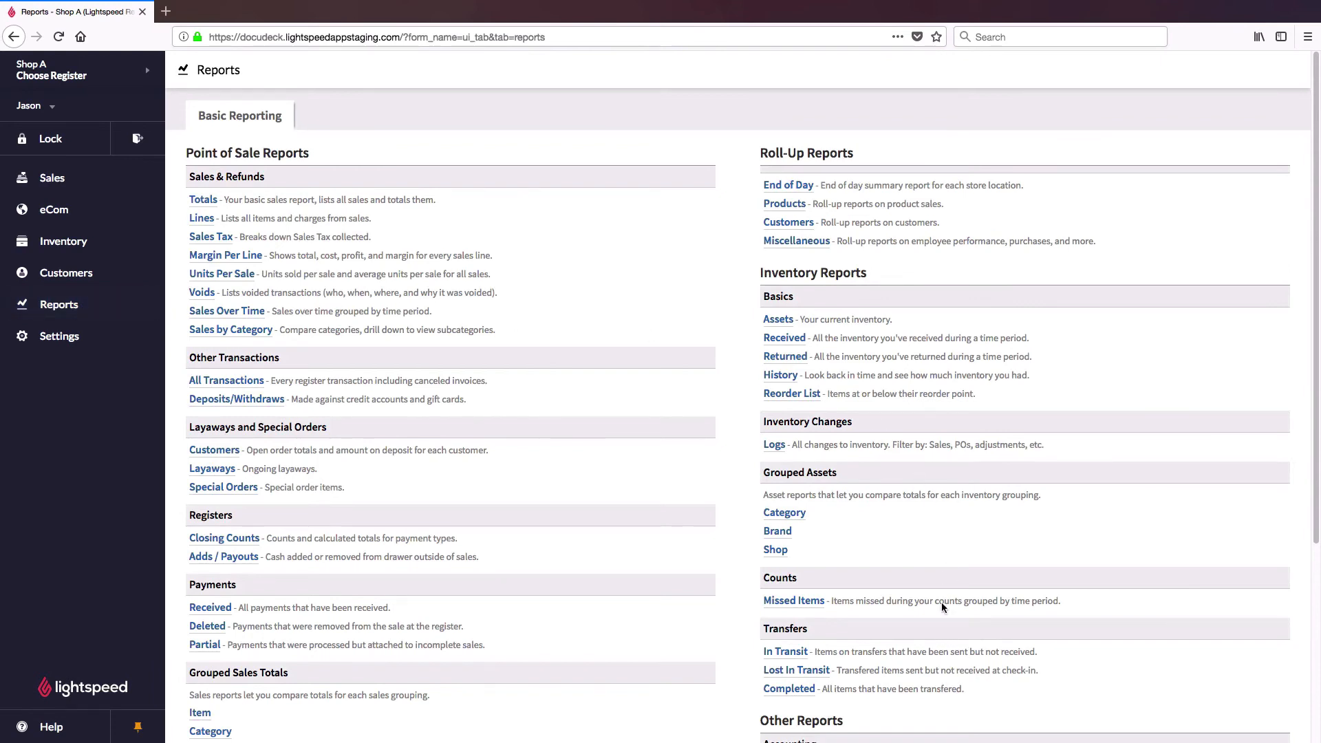
pyautogui.click(823, 671)
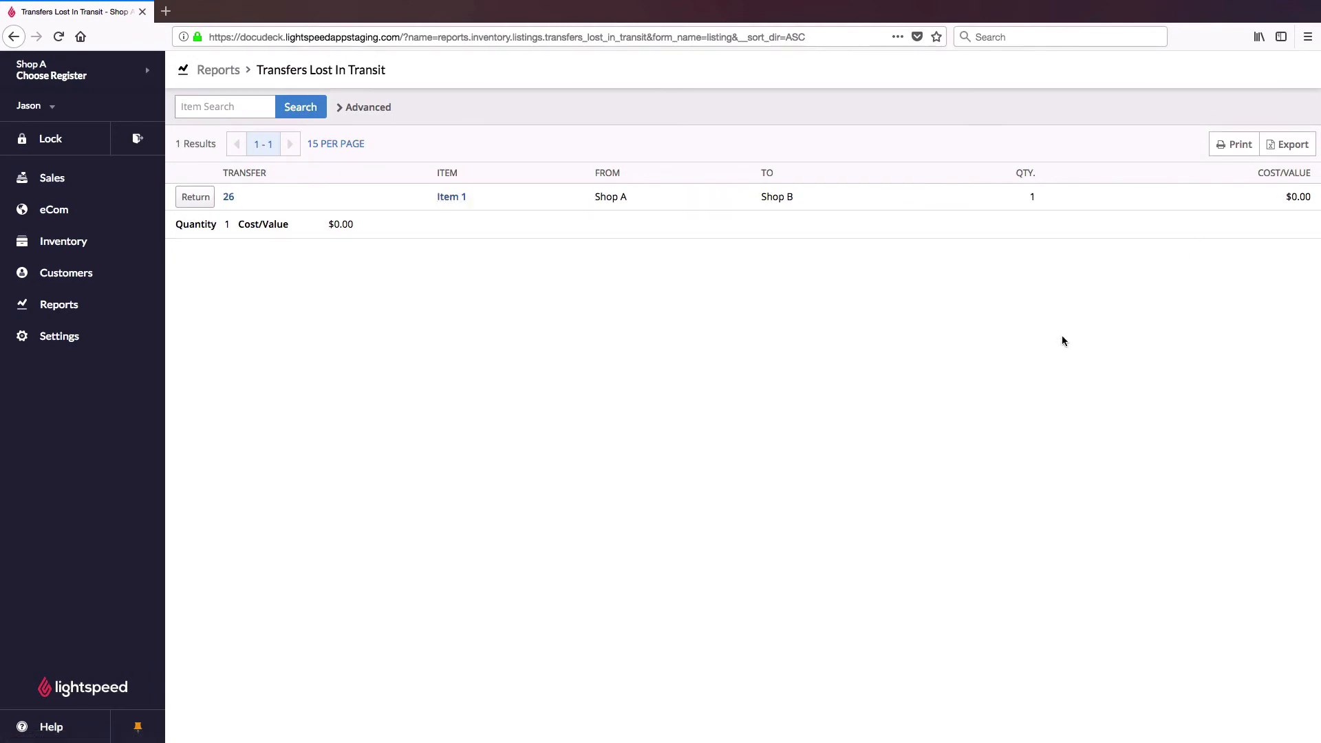
# Step: Reopen transfer #26 from the inventory transfers list and return the unreceived Item 1 to its original shop
pyautogui.click(56, 251)
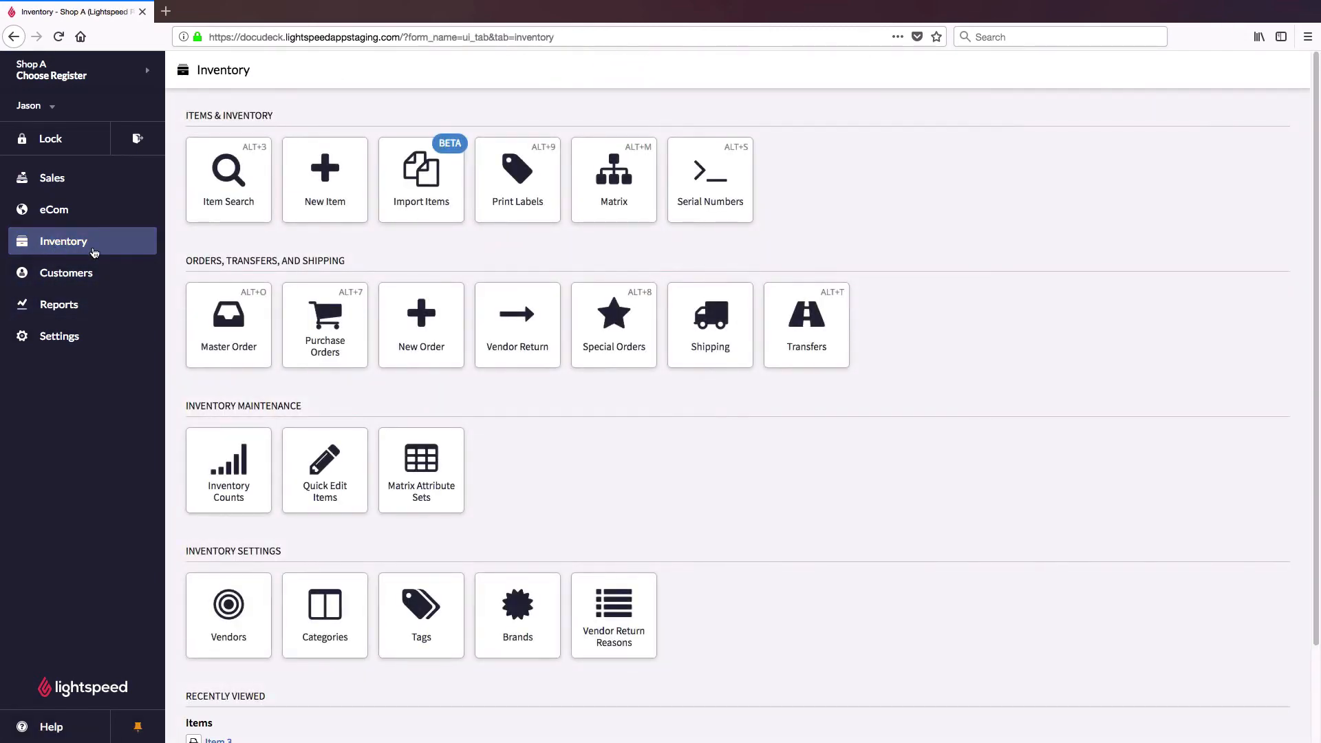
pyautogui.click(842, 323)
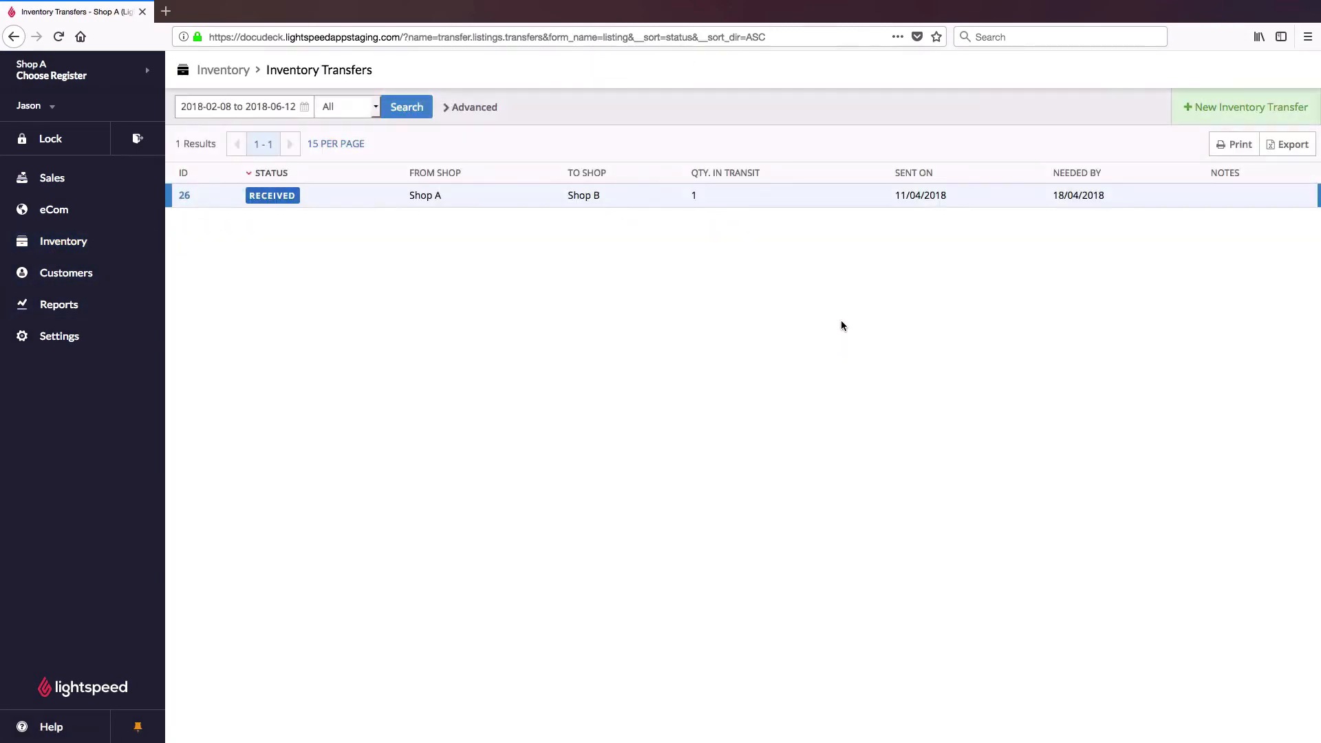
pyautogui.click(185, 196)
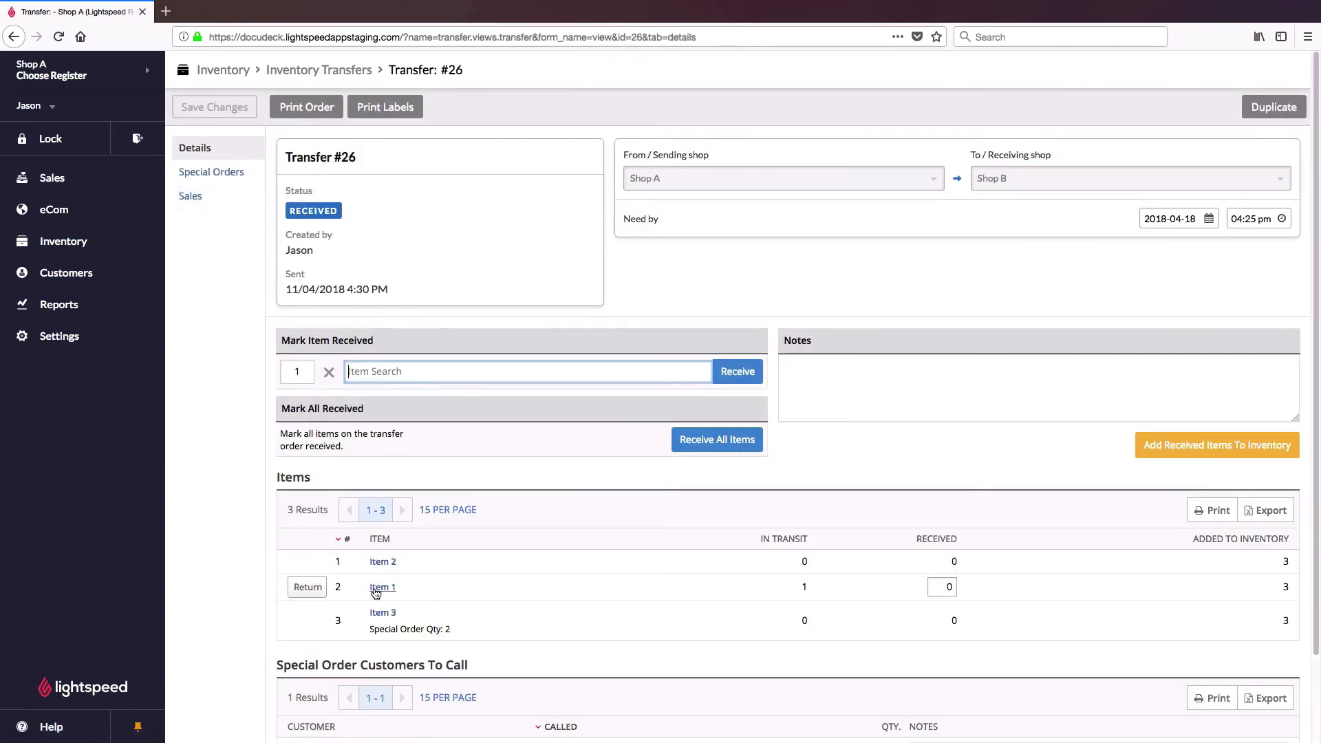
pyautogui.click(307, 587)
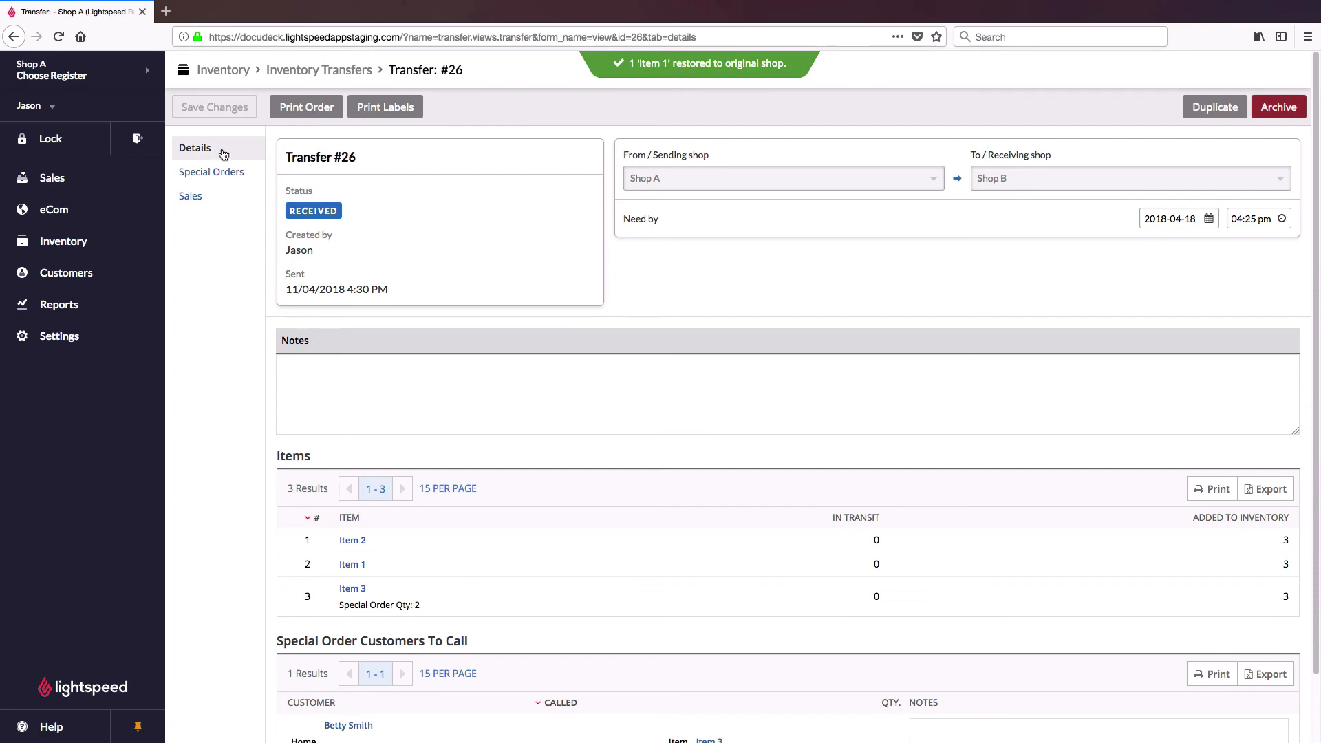
# Step: Check the stock quantities of the items for both shops in the inventory item list
pyautogui.click(90, 244)
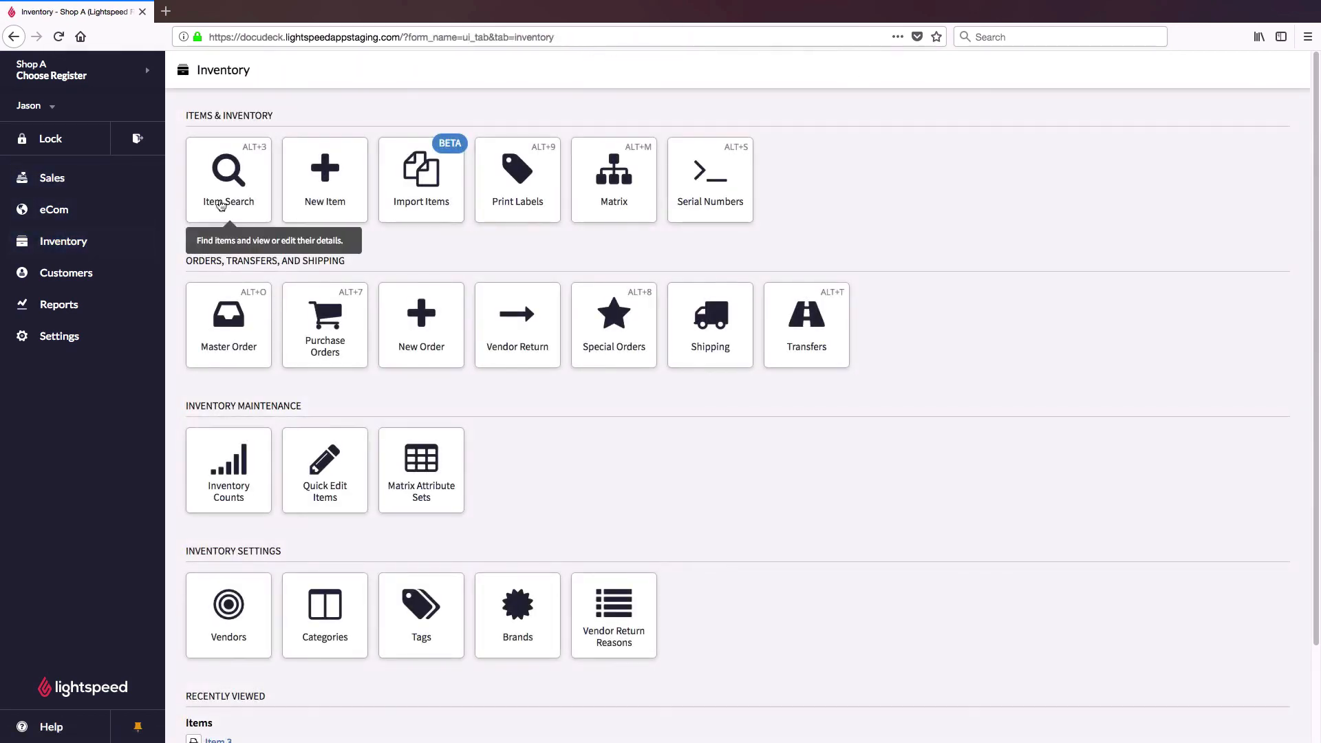
pyautogui.click(240, 198)
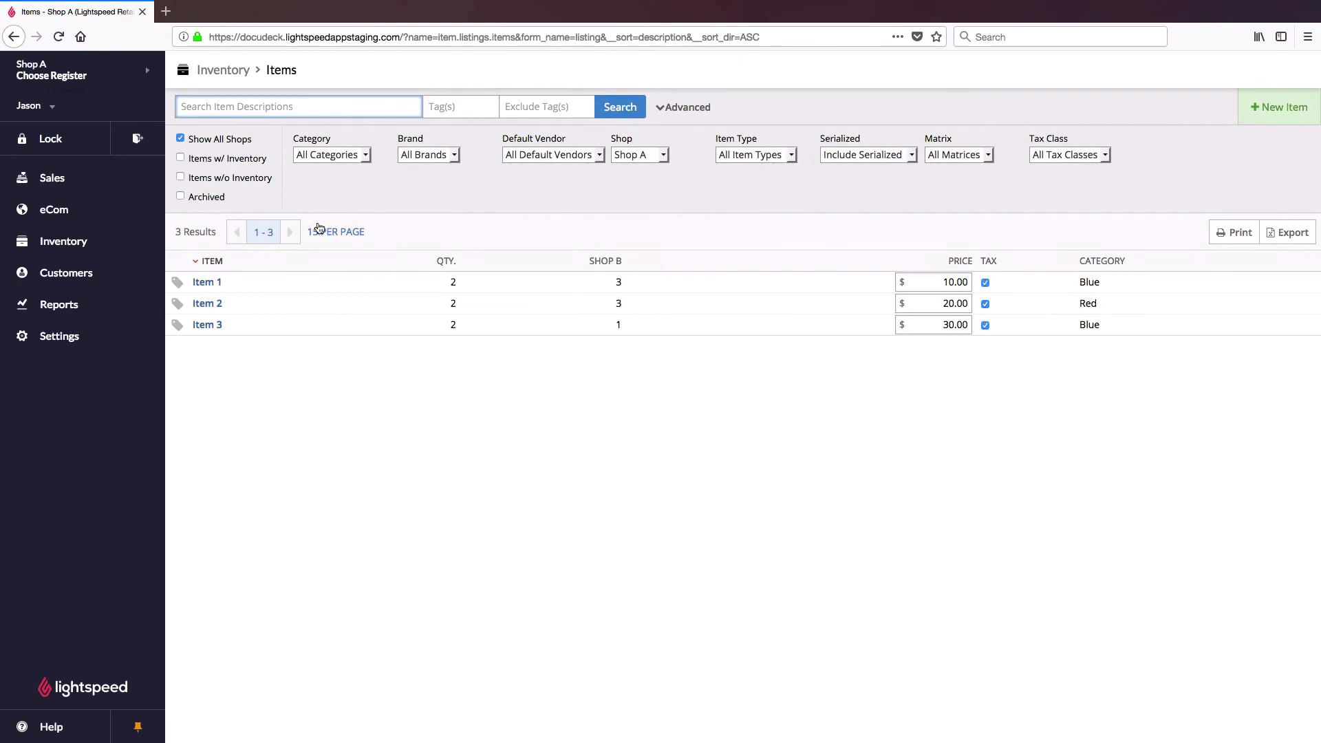